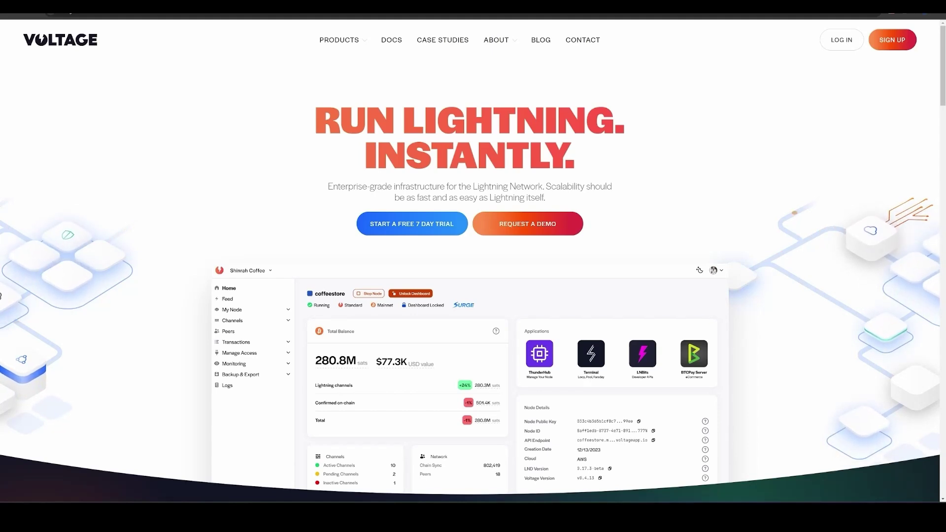
# Zoom in on the Voltage homepage and go to its sign-up page.
pyautogui.hotkey('ctrl', '+')
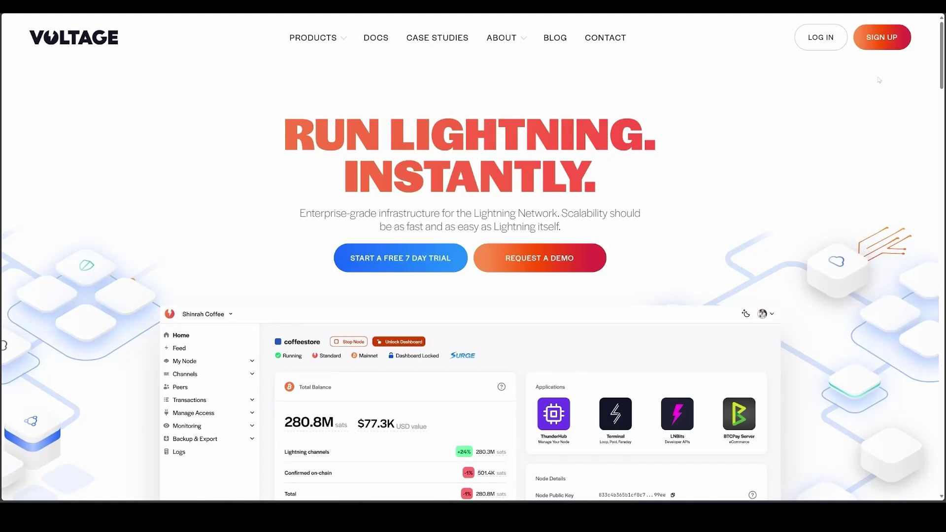
pyautogui.click(880, 40)
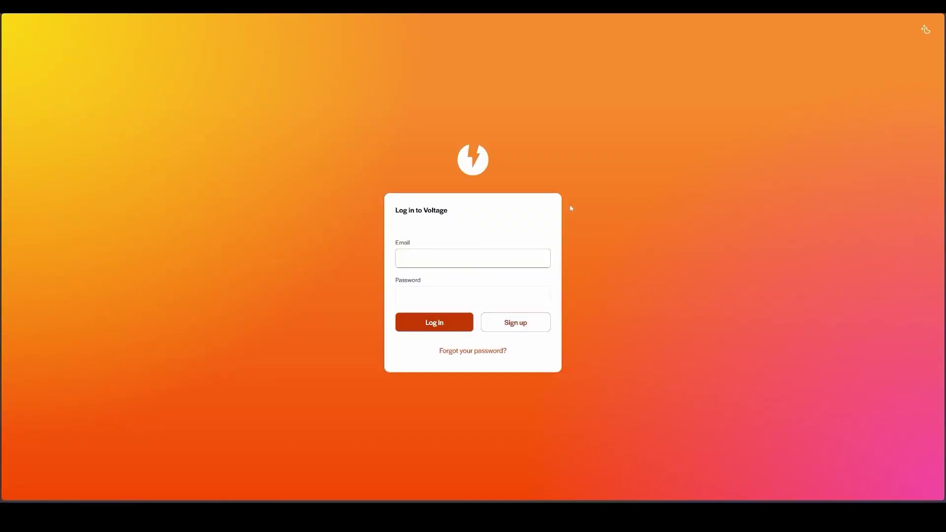
# Switch to the registration form and submit the new account's email and password.
pyautogui.click(521, 328)
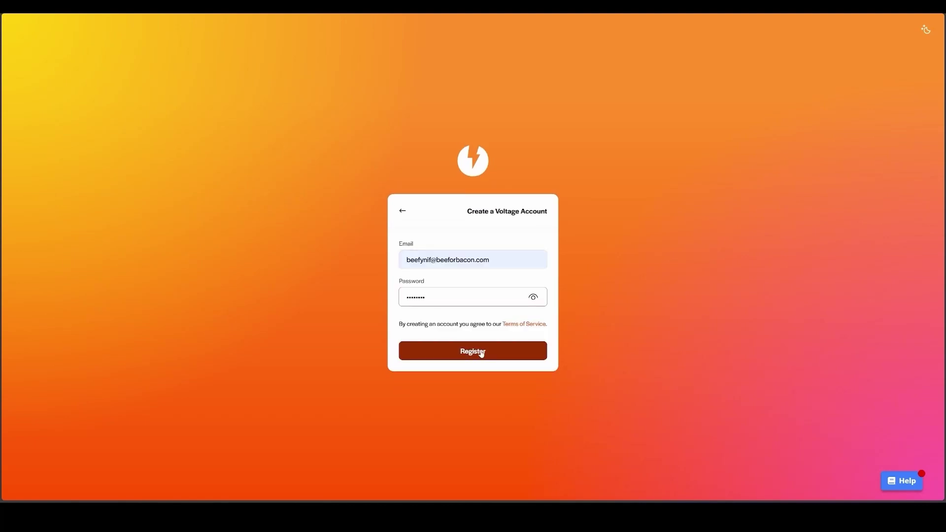
pyautogui.click(481, 353)
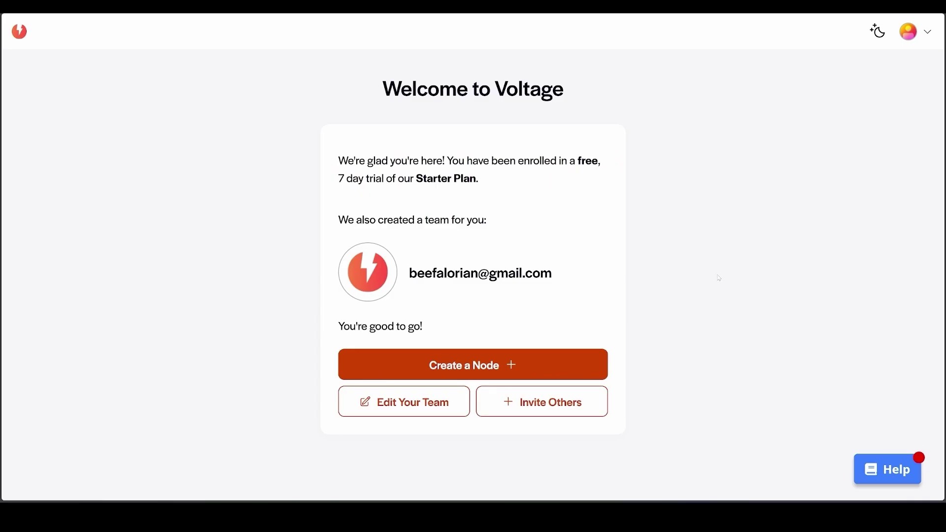
# Choose a Lightning node, keeping the Standard, Mainnet and AWS defaults.
pyautogui.click(483, 373)
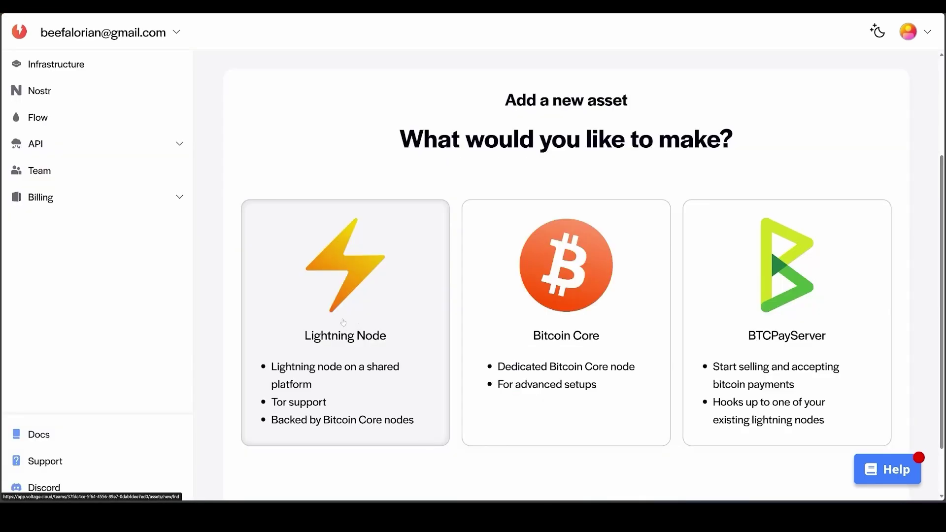
pyautogui.click(343, 323)
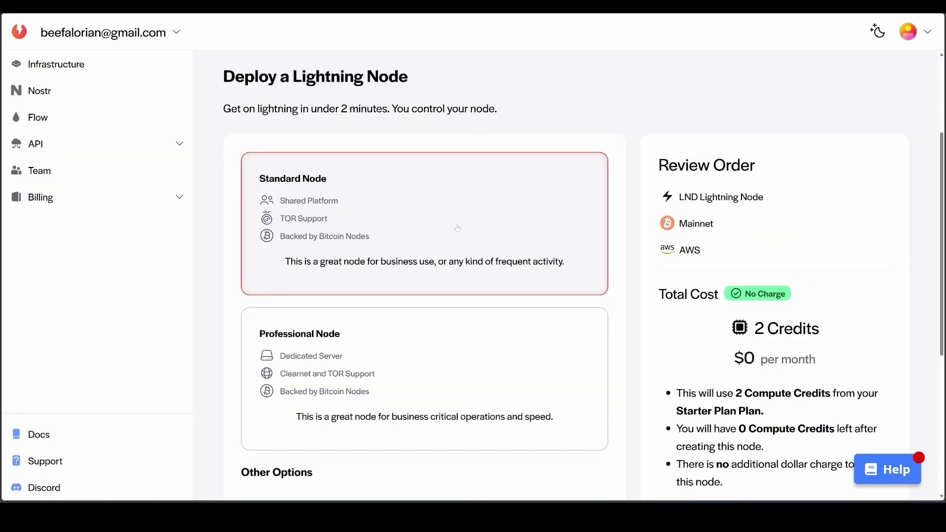
pyautogui.scroll(-3, 382, 207)
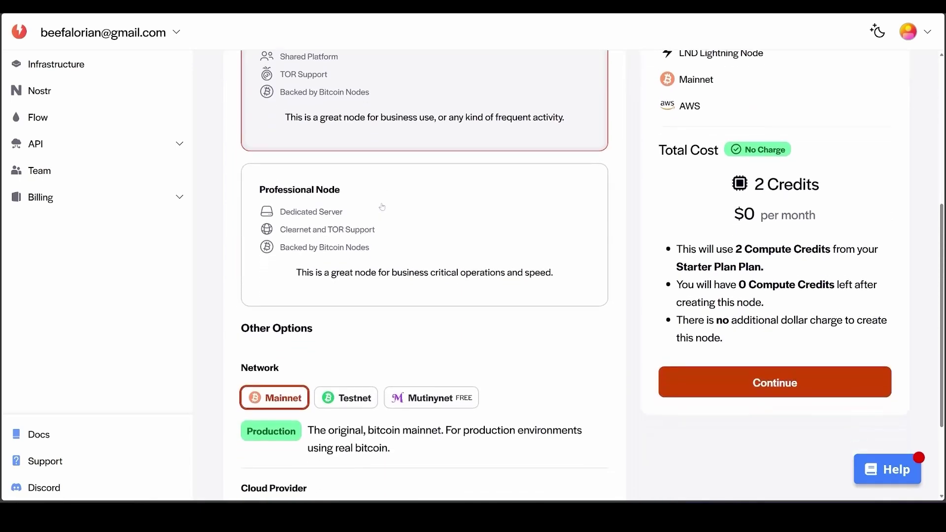
pyautogui.hotkey('ctrl', '-')
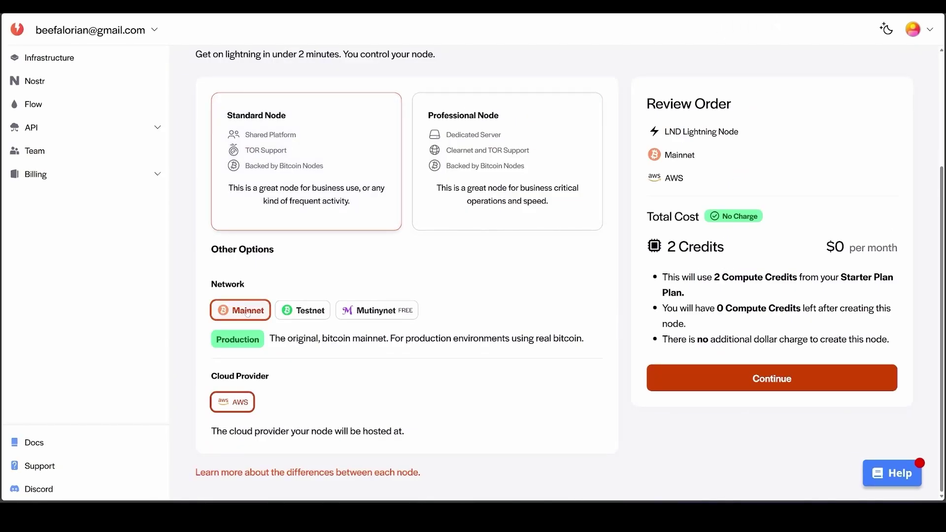
pyautogui.click(713, 377)
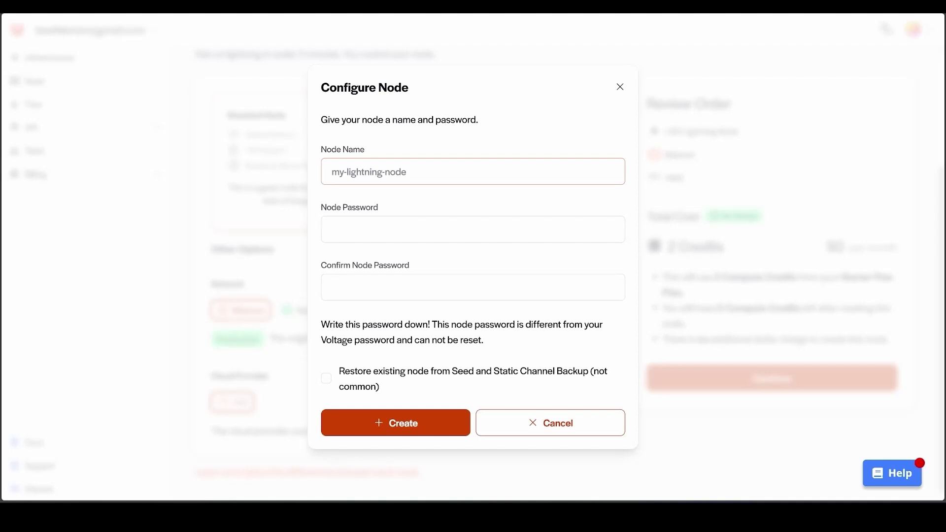
# Name the node nate-merchant-lightning, set and confirm its password, and create it.
pyautogui.click(481, 161)
pyautogui.press('Tab')
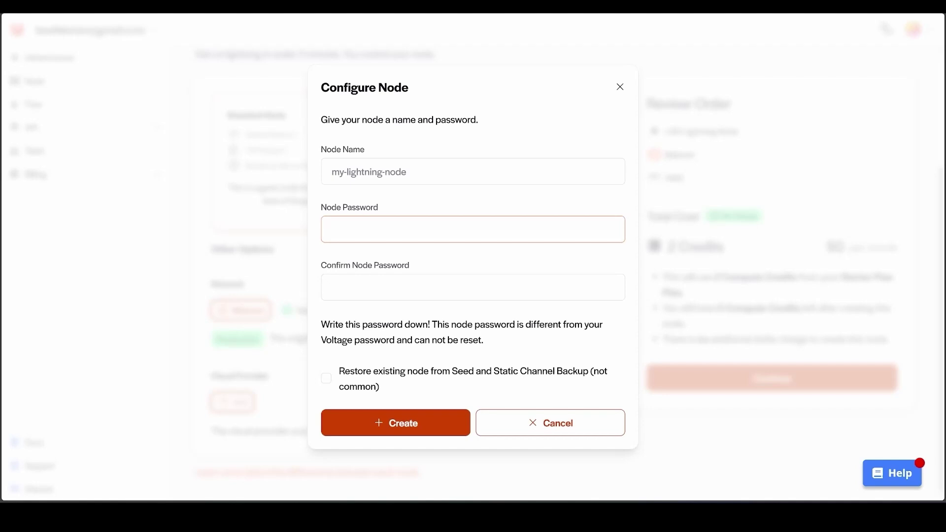
pyautogui.click(459, 284)
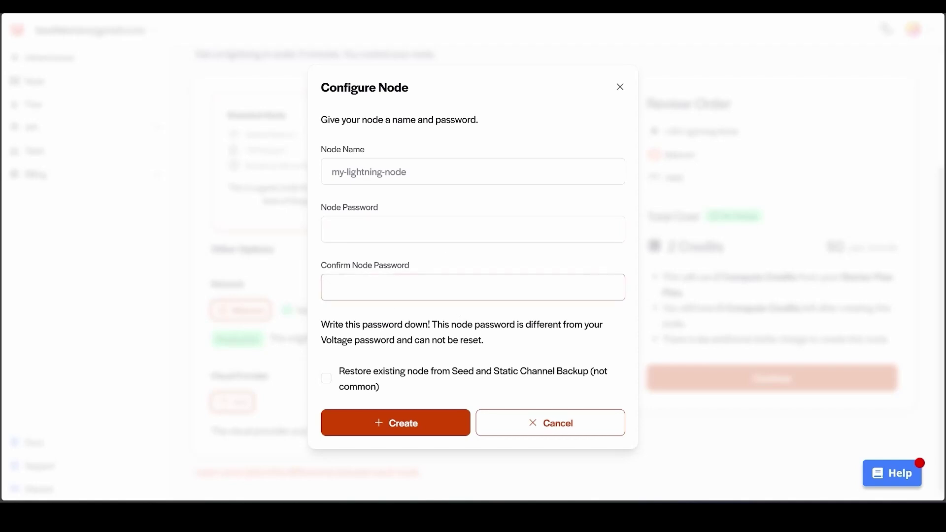
pyautogui.click(474, 171)
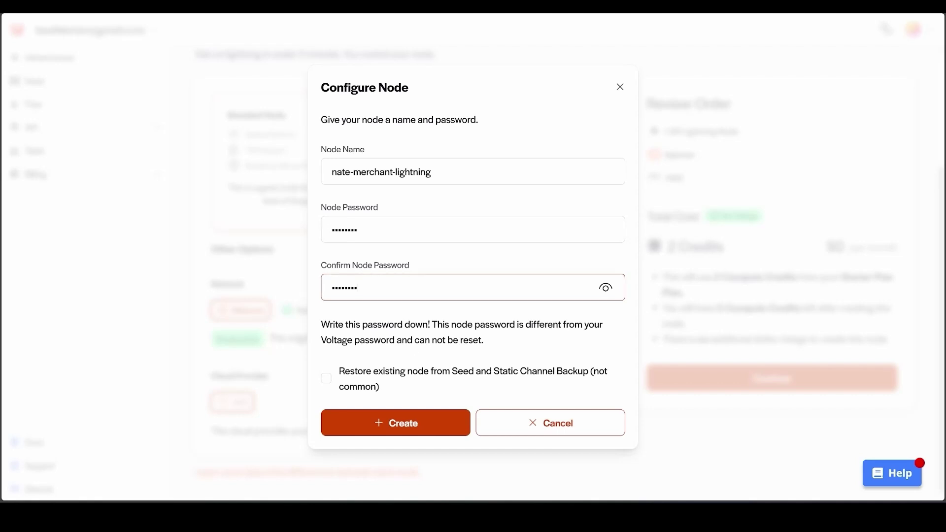
pyautogui.click(397, 424)
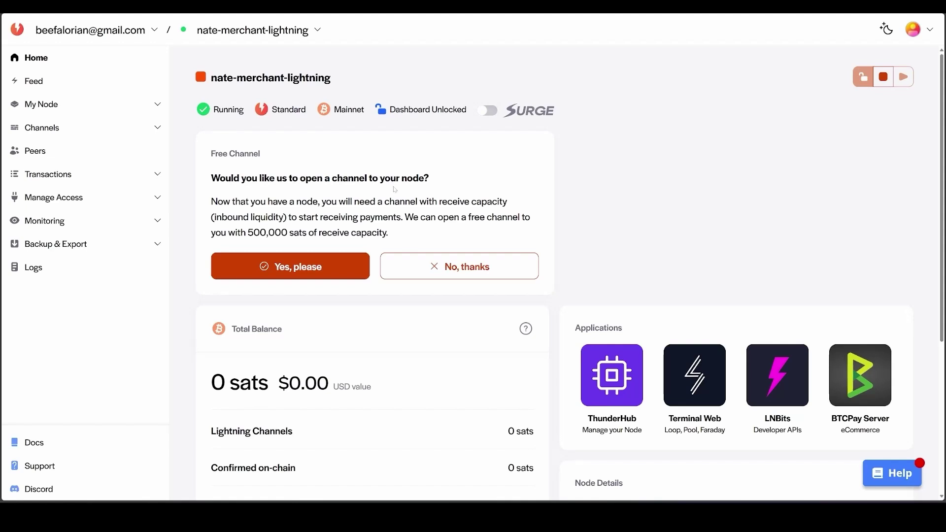
# Accept the free 500,000-sat inbound channel and check it pending in Channel Analytics.
pyautogui.click(320, 270)
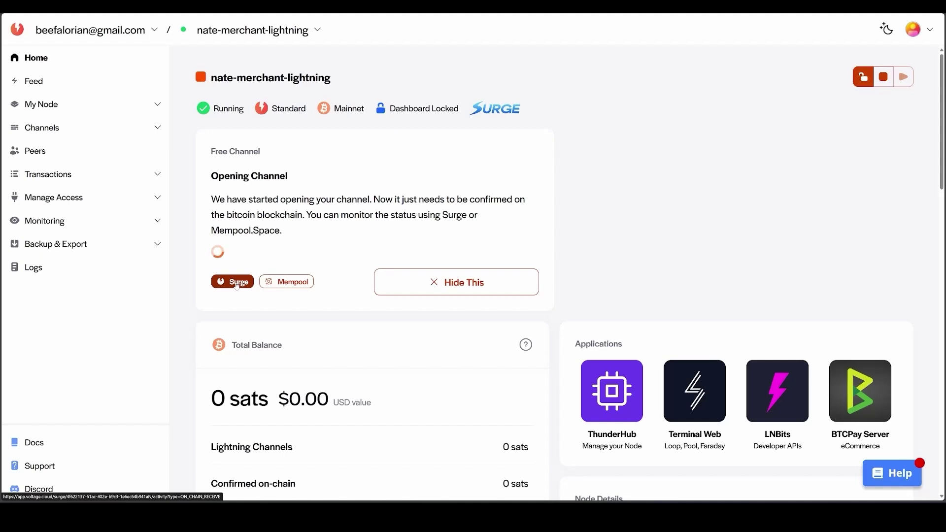
pyautogui.click(59, 127)
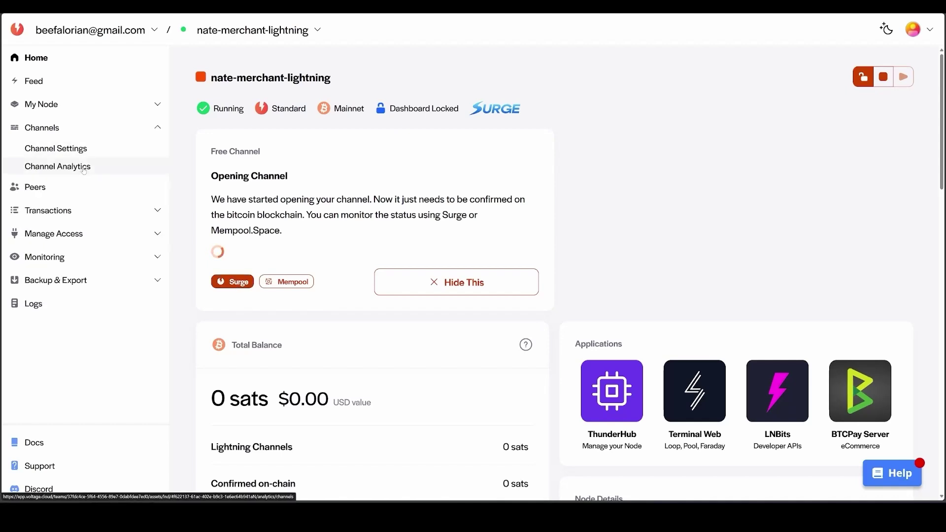
pyautogui.click(84, 169)
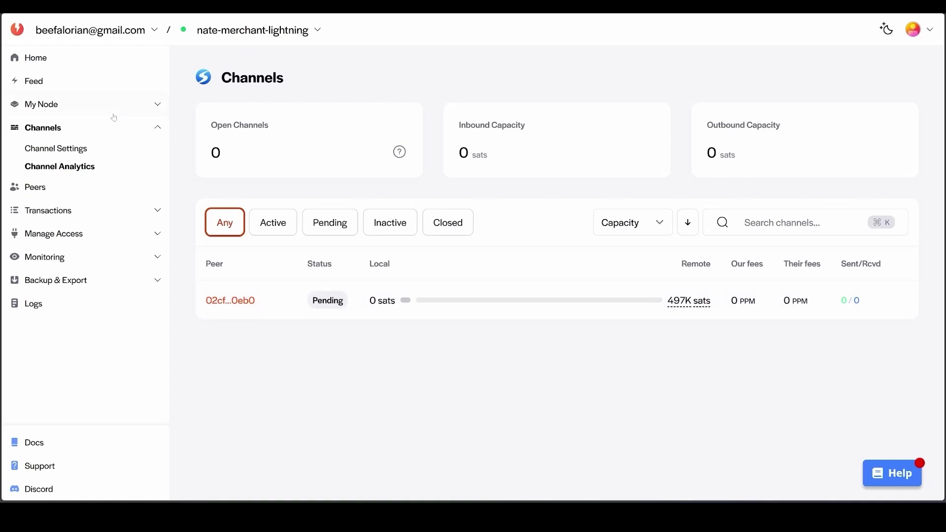
pyautogui.click(70, 66)
# Connect the node to Terminal Web, unlocking it with the node password.
pyautogui.moveTo(704, 389)
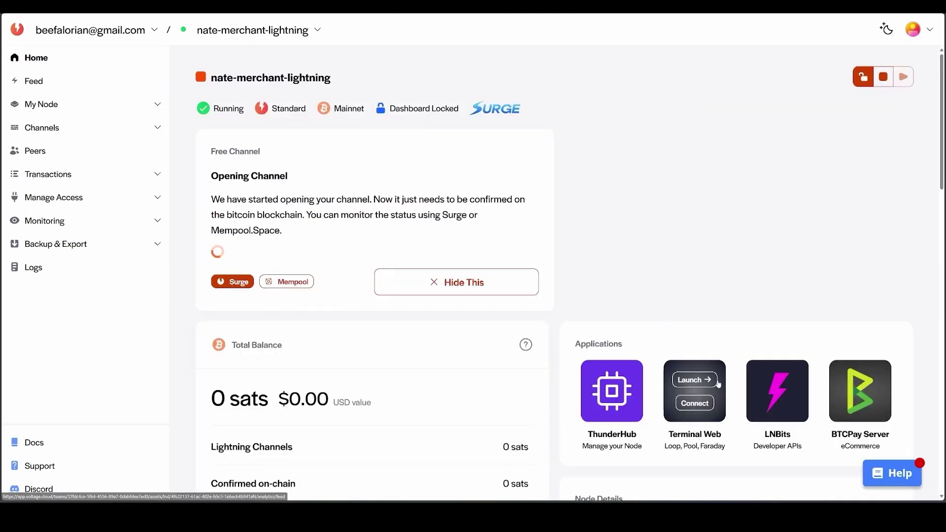
pyautogui.click(697, 405)
pyautogui.write('••••••')
pyautogui.press('Return')
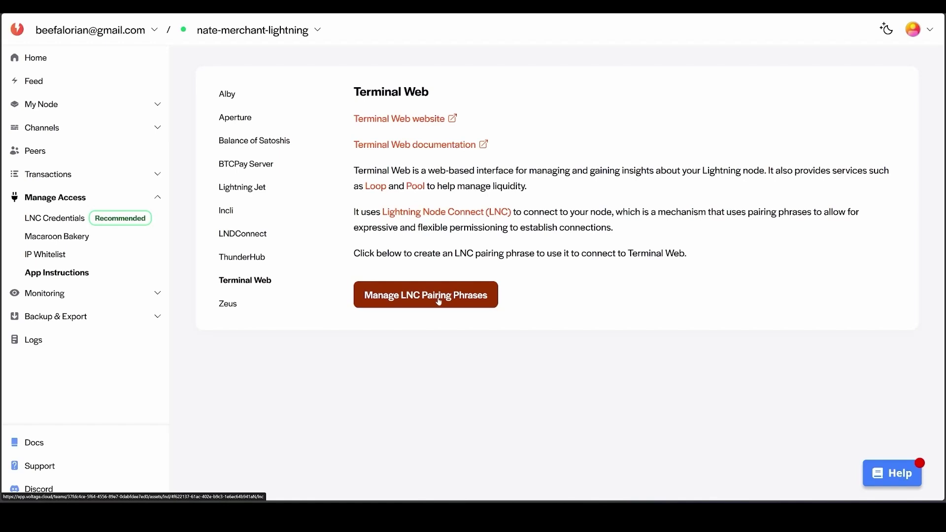
# Create and copy an Admin LNC pairing phrase named TerminalWeb2, then launch Terminal Web.
pyautogui.click(439, 302)
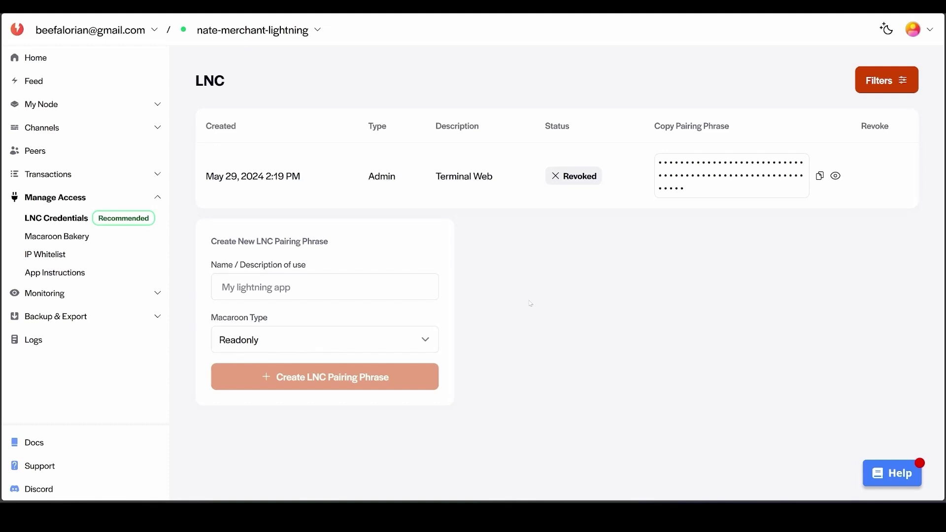
pyautogui.click(429, 291)
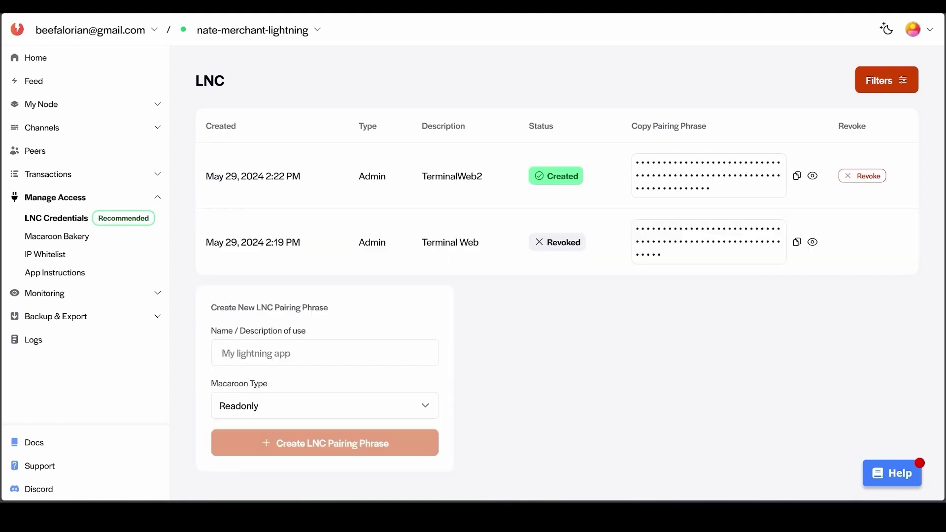
pyautogui.click(797, 176)
pyautogui.click(52, 58)
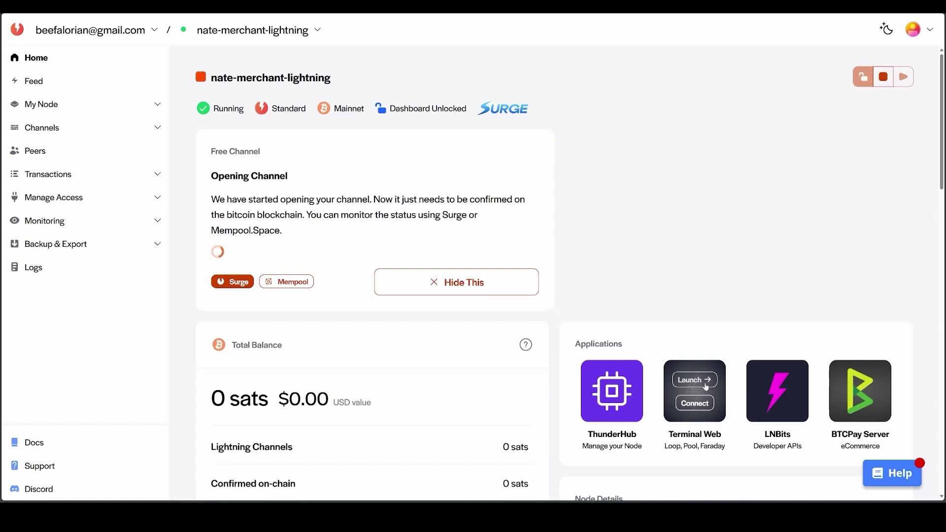
pyautogui.click(704, 382)
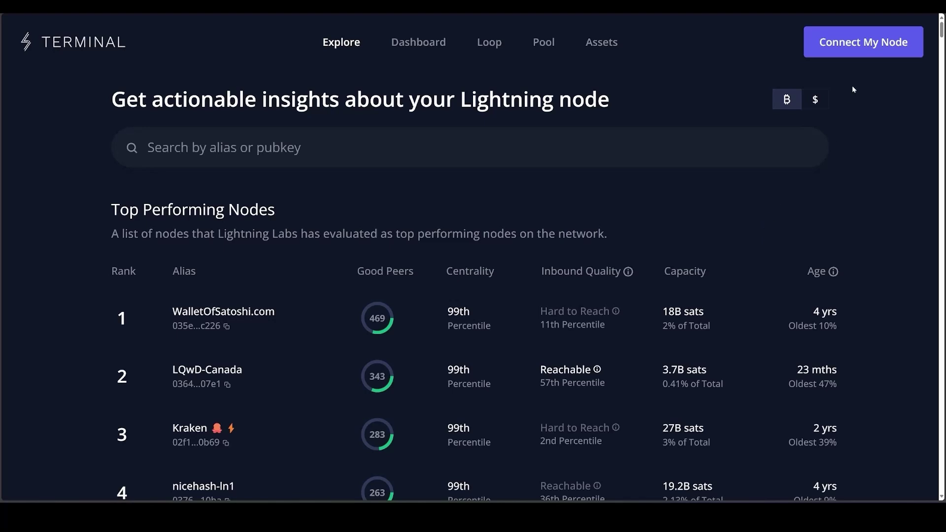
# Pair the node in Terminal by pasting the copied pairing phrase and connecting.
pyautogui.click(863, 42)
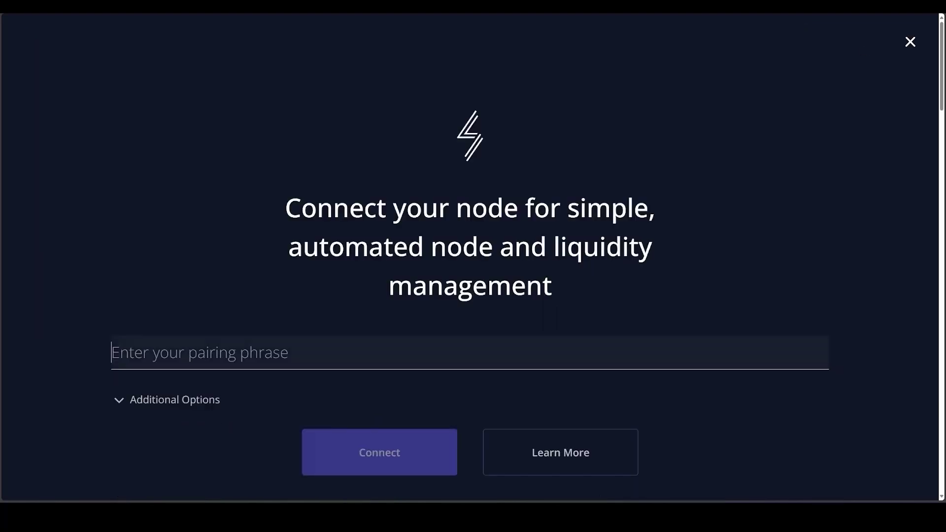
pyautogui.hotkey('ctrl', 'v')
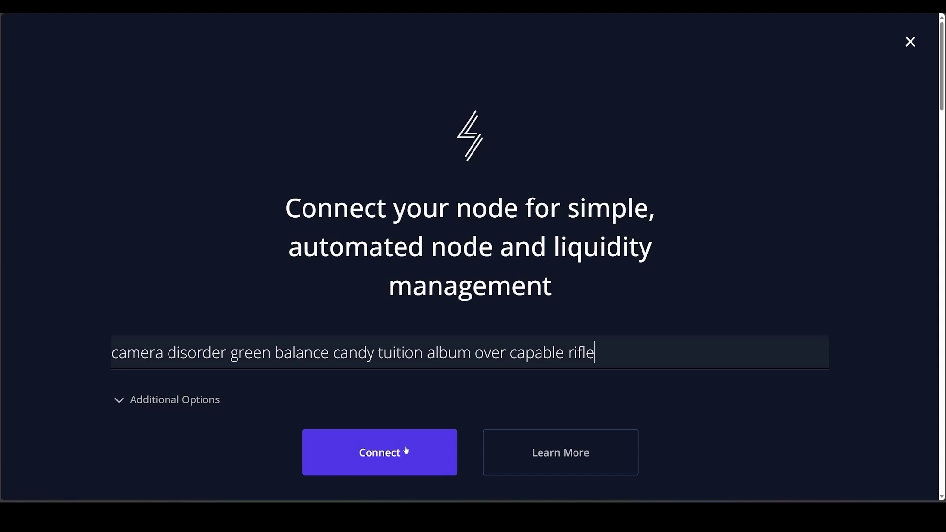
pyautogui.click(398, 456)
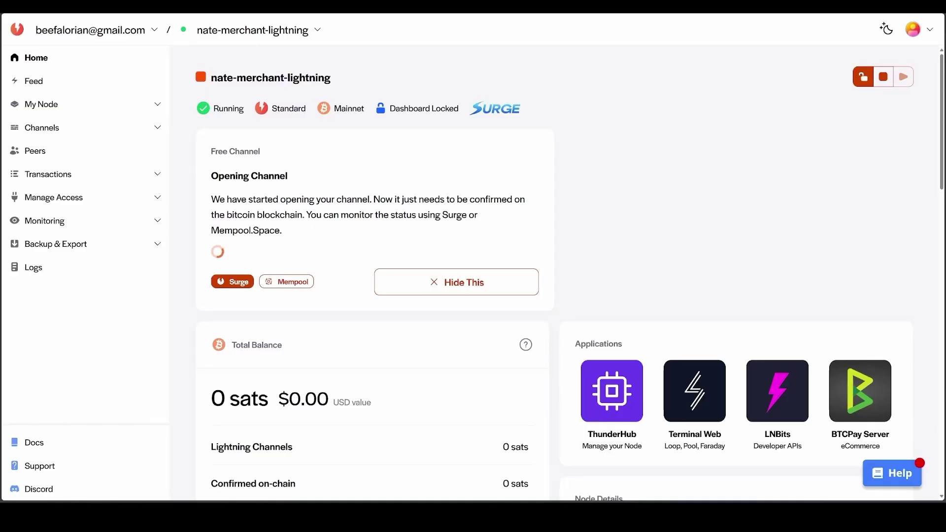
# Activate BTCPay Server with store name 'Nate Store' and the node password.
pyautogui.click(446, 294)
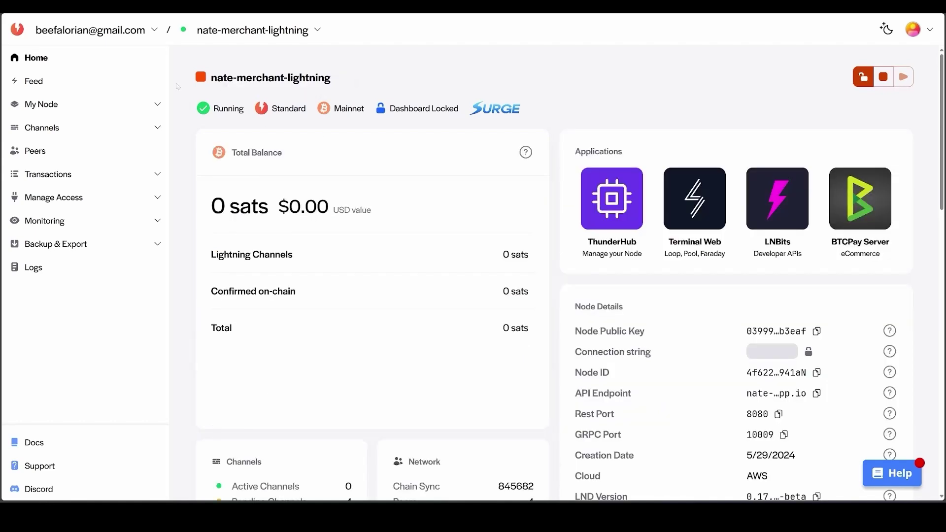
pyautogui.click(866, 203)
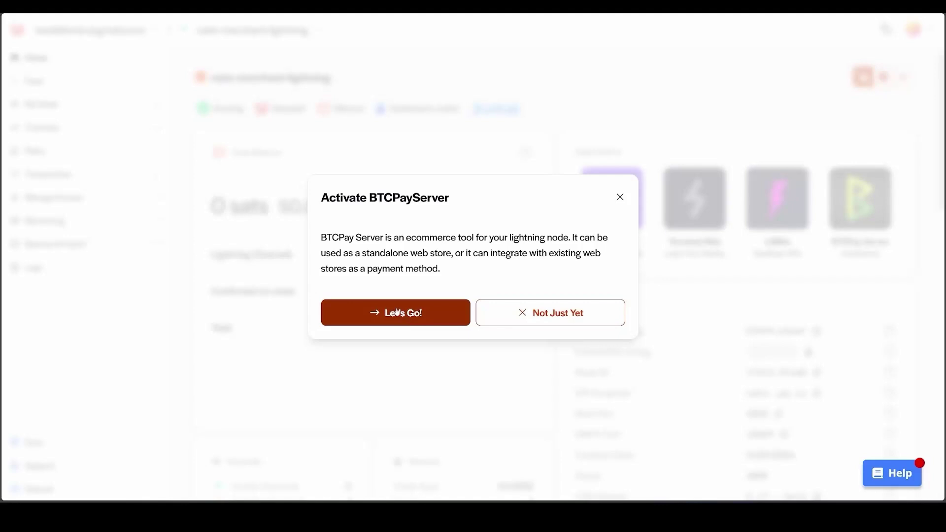
pyautogui.click(397, 311)
pyautogui.click(398, 311)
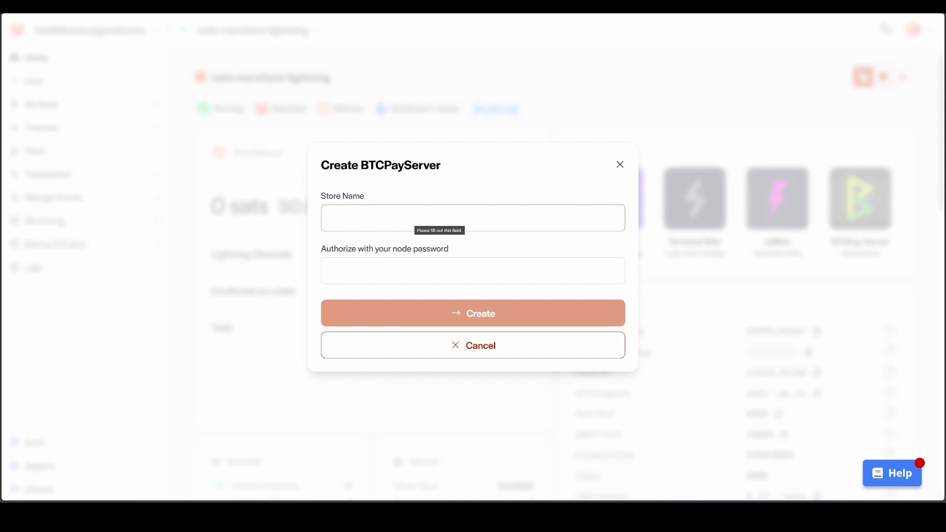
pyautogui.write('Nate S')
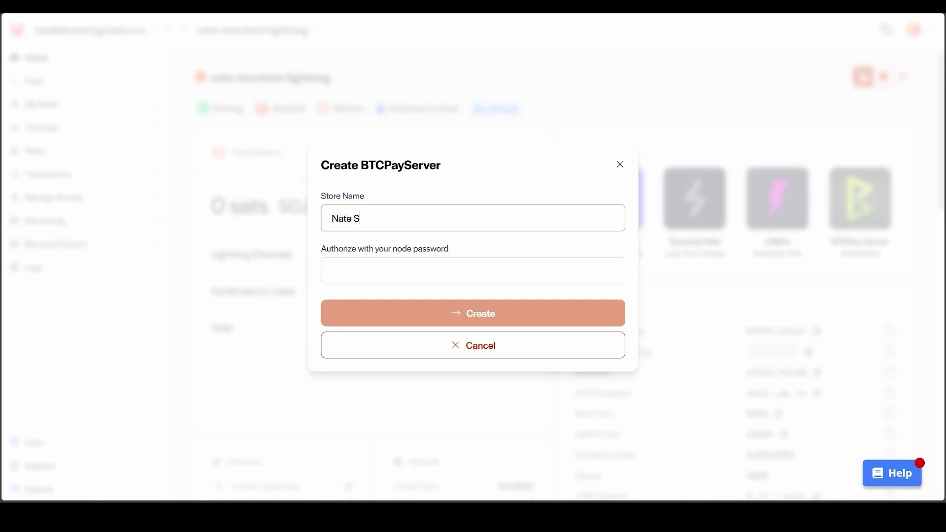
pyautogui.write('tore')
pyautogui.click(473, 271)
pyautogui.write('••••••')
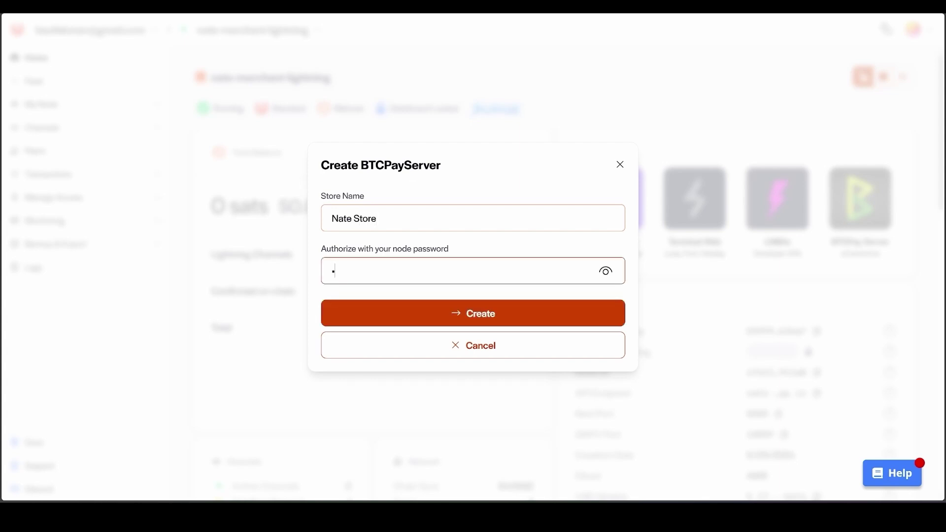
pyautogui.write('••')
# Create the store, copy its default password, and go to the BTCPay login.
pyautogui.click(511, 319)
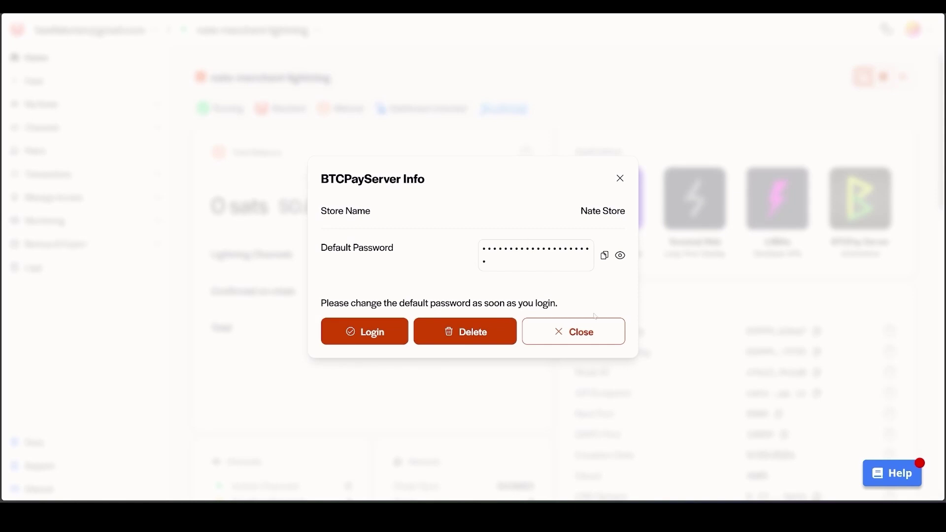
pyautogui.click(605, 256)
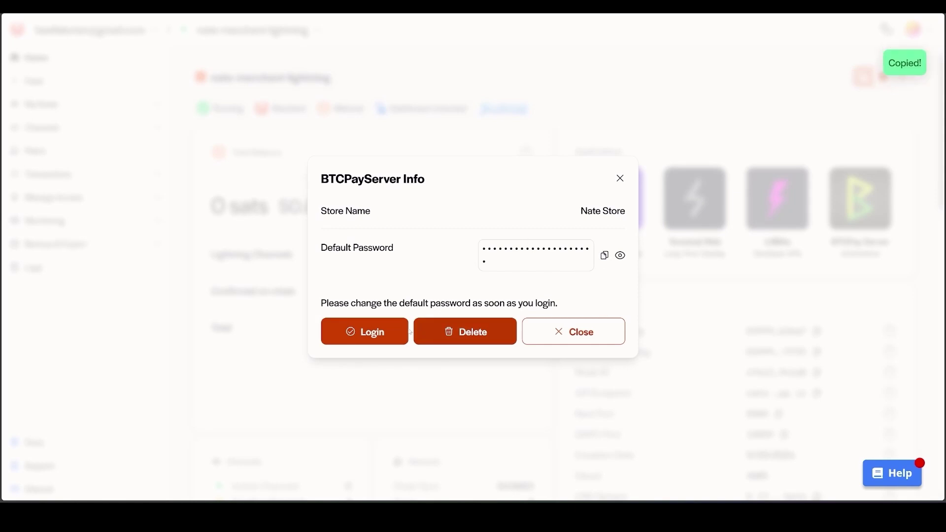
pyautogui.click(361, 337)
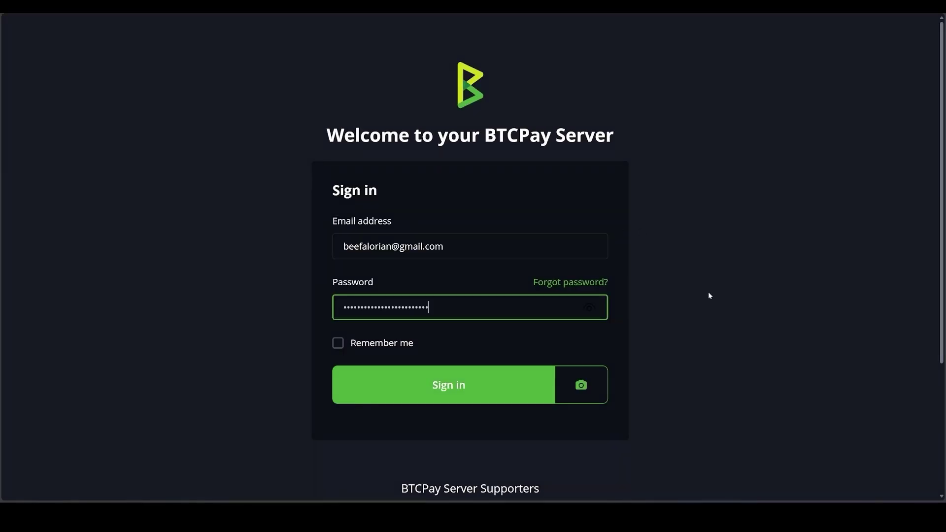
# Sign in to BTCPay Server and open Manage Account's password settings.
pyautogui.click(452, 394)
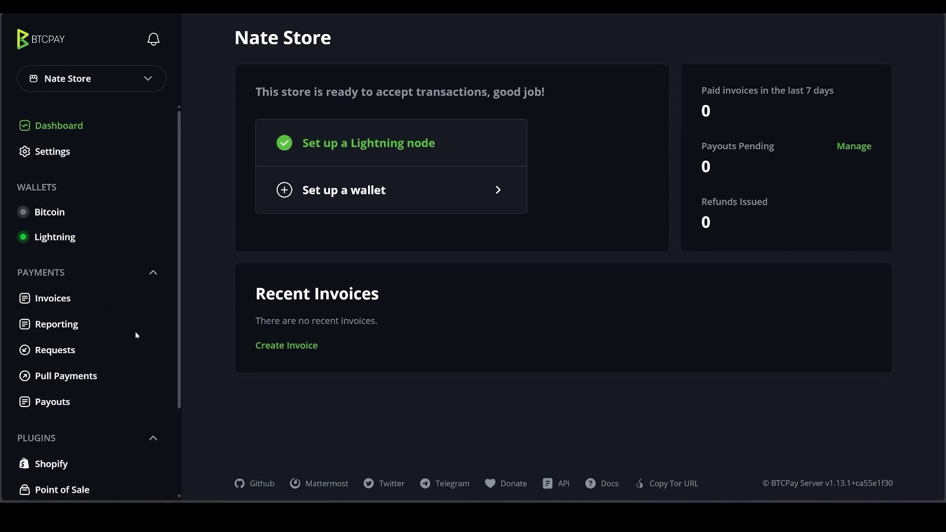
pyautogui.scroll(-3, 140, 340)
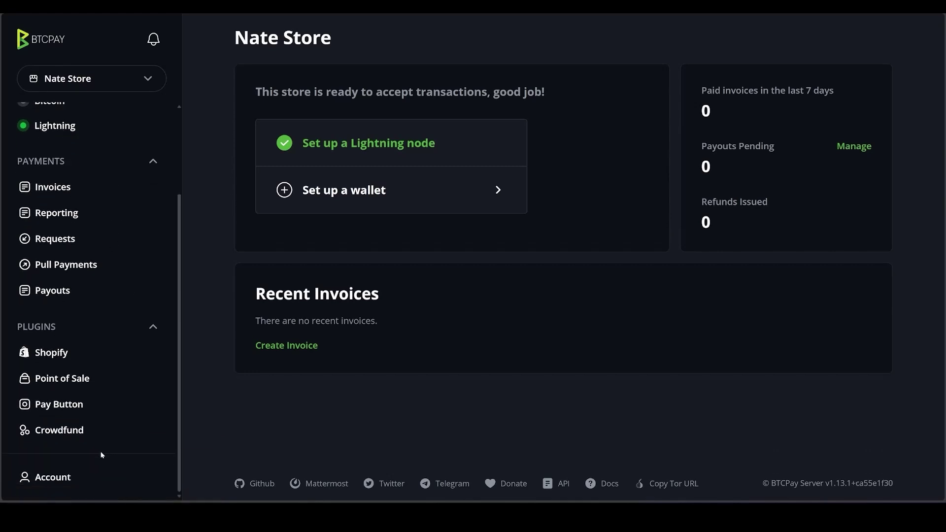
pyautogui.click(51, 478)
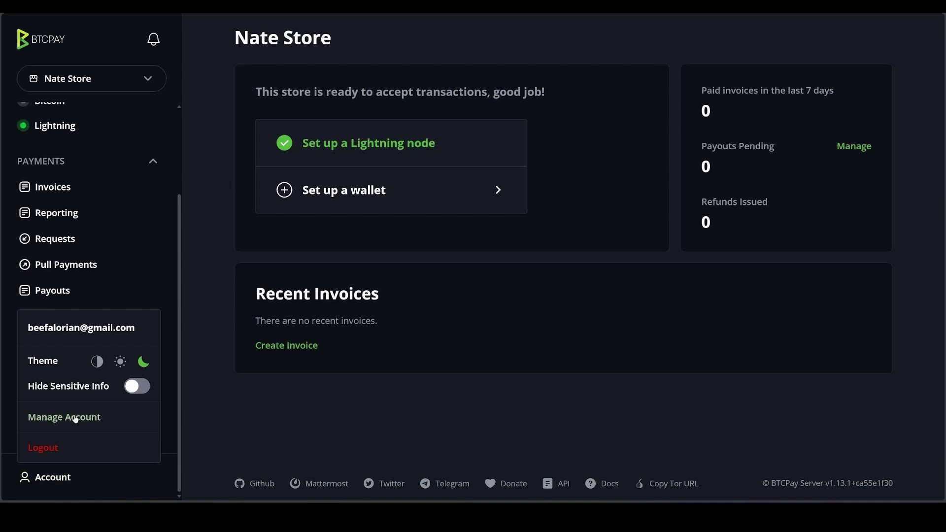
pyautogui.click(75, 418)
pyautogui.click(305, 88)
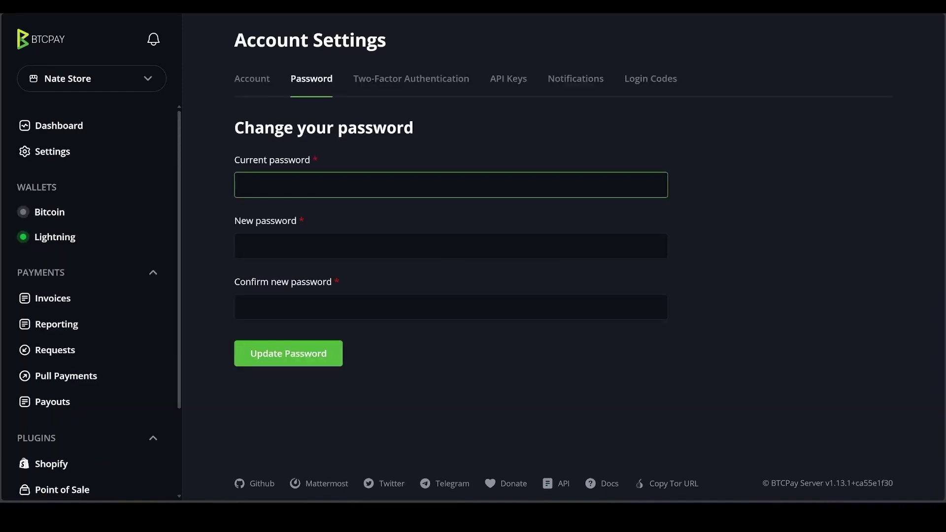
# Change the account password, pasting the default as current and entering a new one twice.
pyautogui.hotkey('ctrl', 'v')
pyautogui.press('Tab')
pyautogui.write('password')
pyautogui.press('Tab')
pyautogui.write('password')
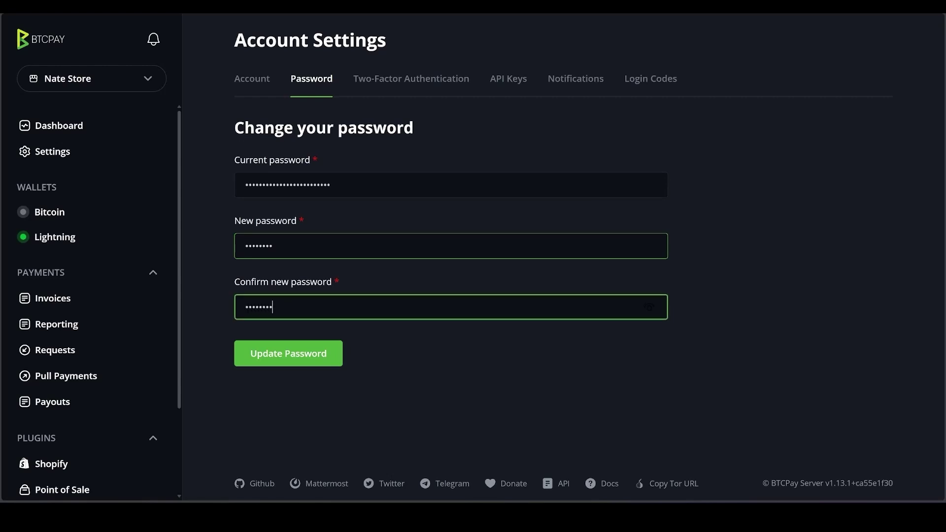
pyautogui.click(411, 405)
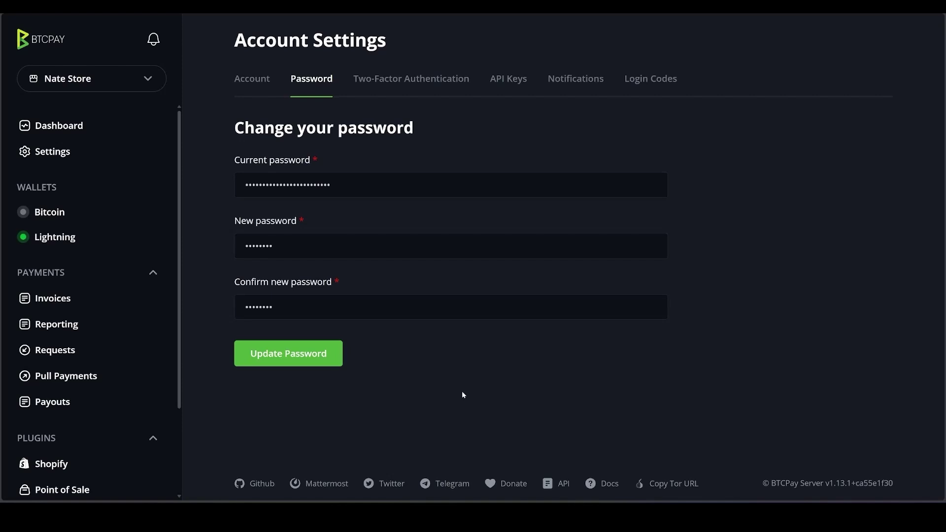
pyautogui.press('Return')
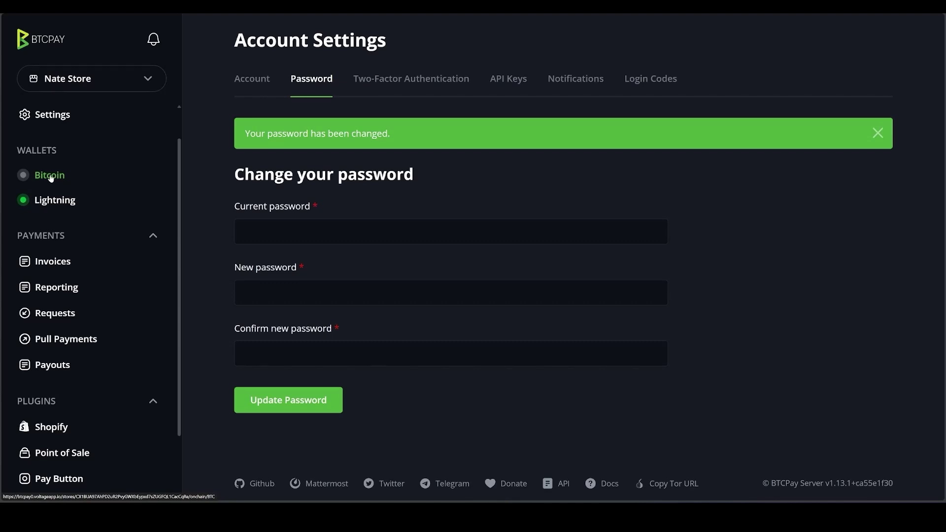
# Set up the Bitcoin wallet by connecting an existing wallet via extended public key.
pyautogui.click(52, 176)
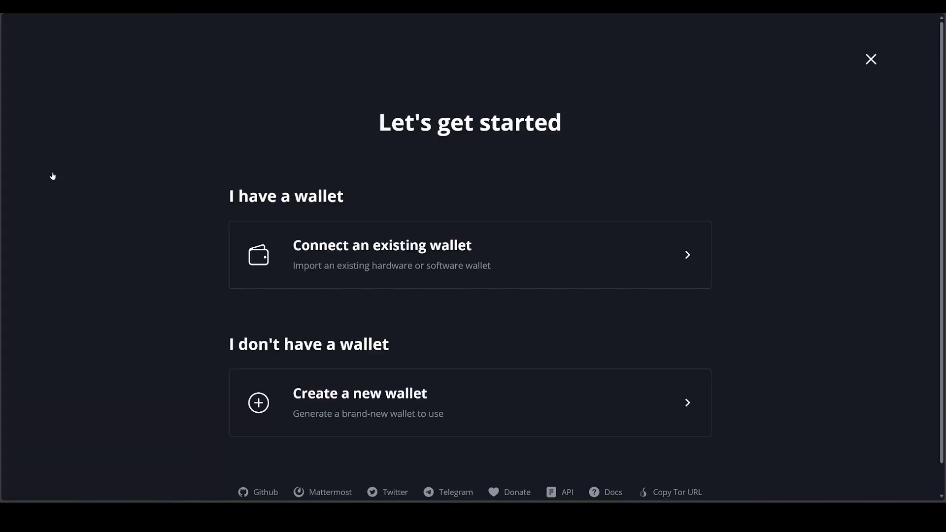
pyautogui.click(413, 255)
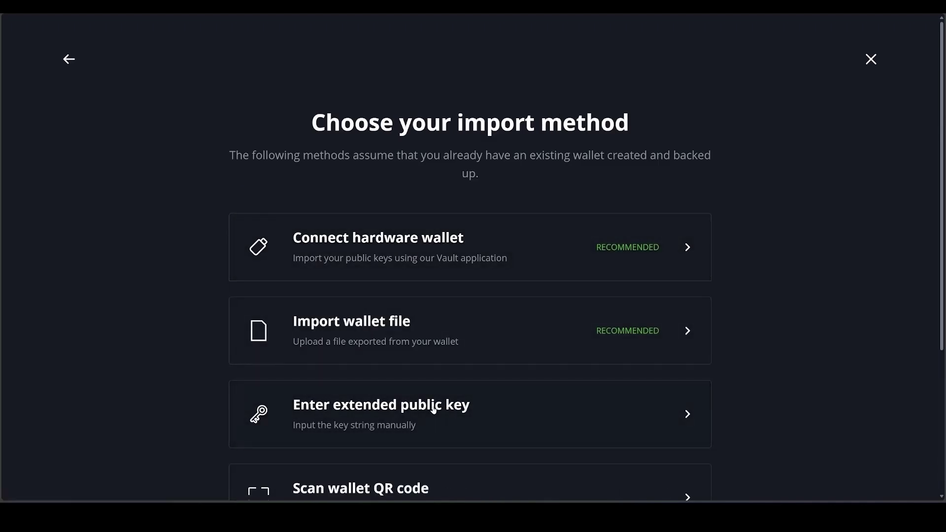
pyautogui.click(433, 421)
pyautogui.click(447, 311)
pyautogui.moveTo(348, 156); pyautogui.dragTo(375, 155)
pyautogui.click(437, 307)
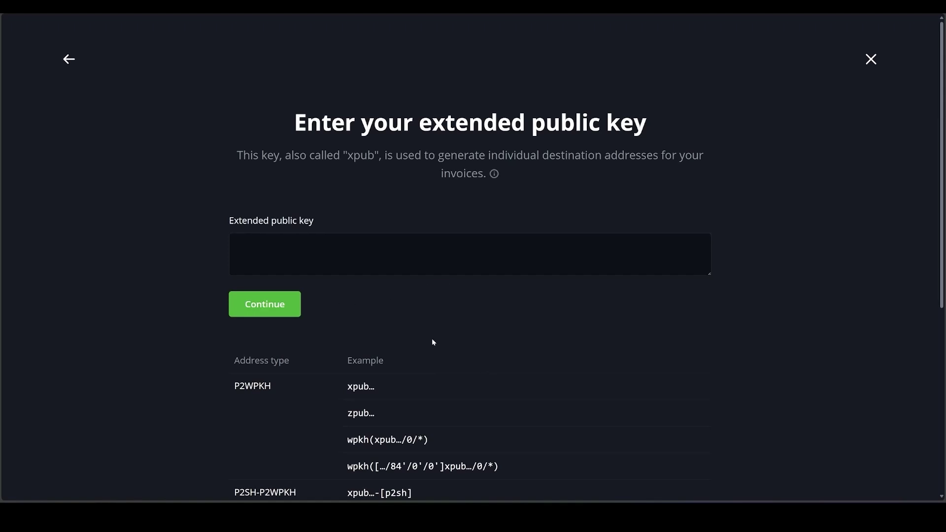
# Paste the xpub, submit it, and confirm the generated wallet addresses.
pyautogui.press('Tab')
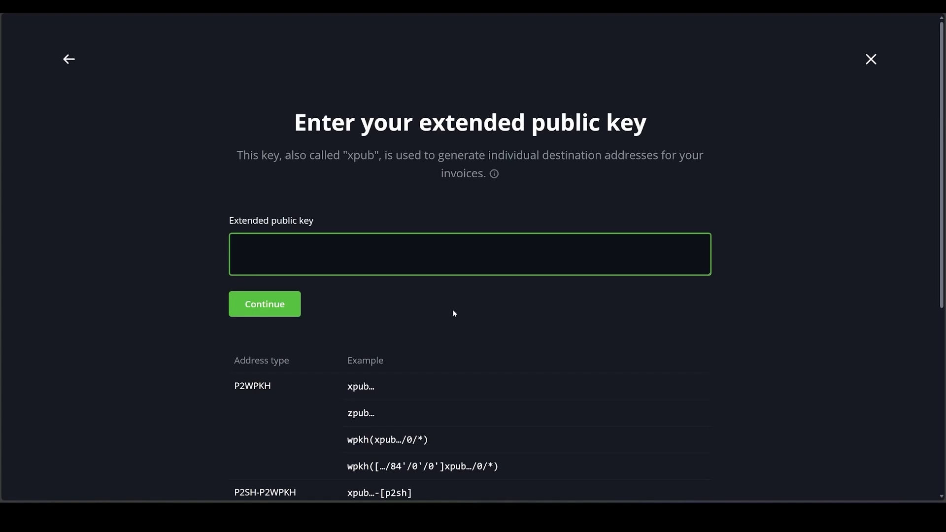
pyautogui.hotkey('ctrl', 'v')
pyautogui.click(265, 303)
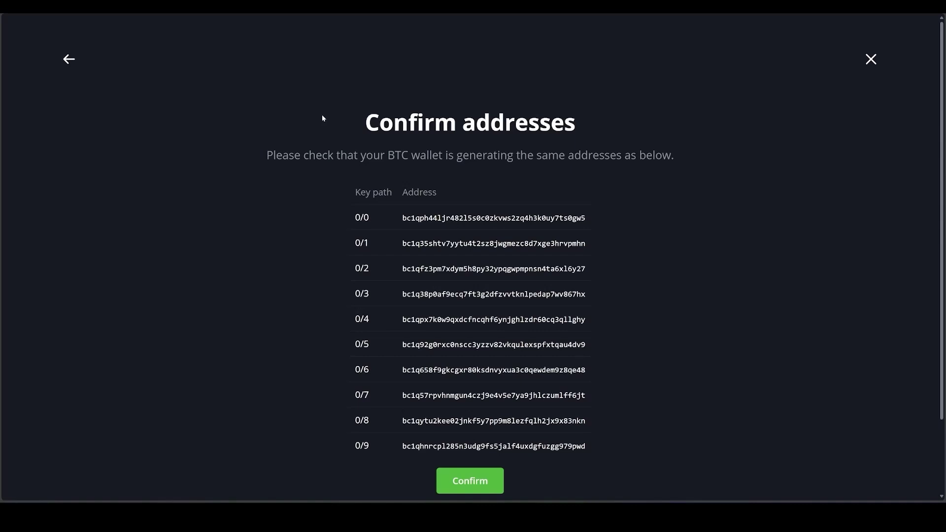
pyautogui.click(481, 483)
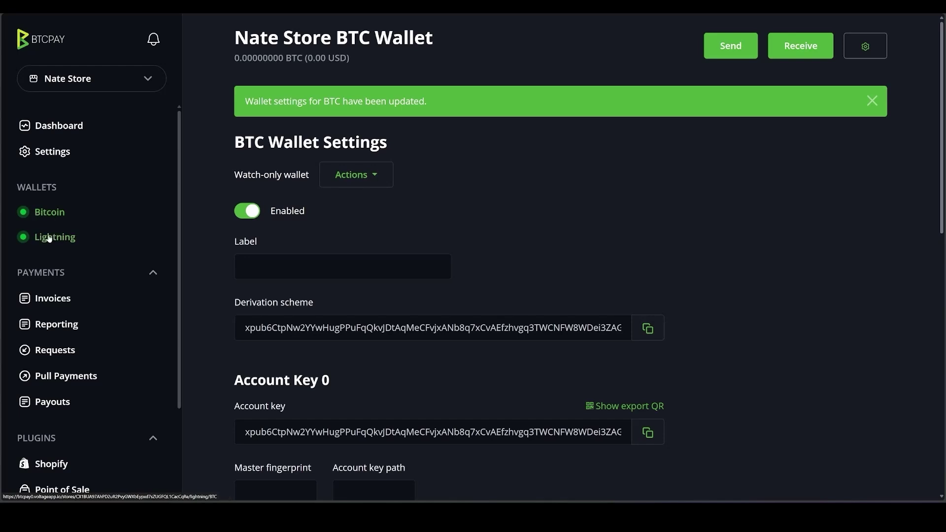
# Review the store's Checkout Appearance settings, then open the Shopify plugin page.
pyautogui.click(48, 152)
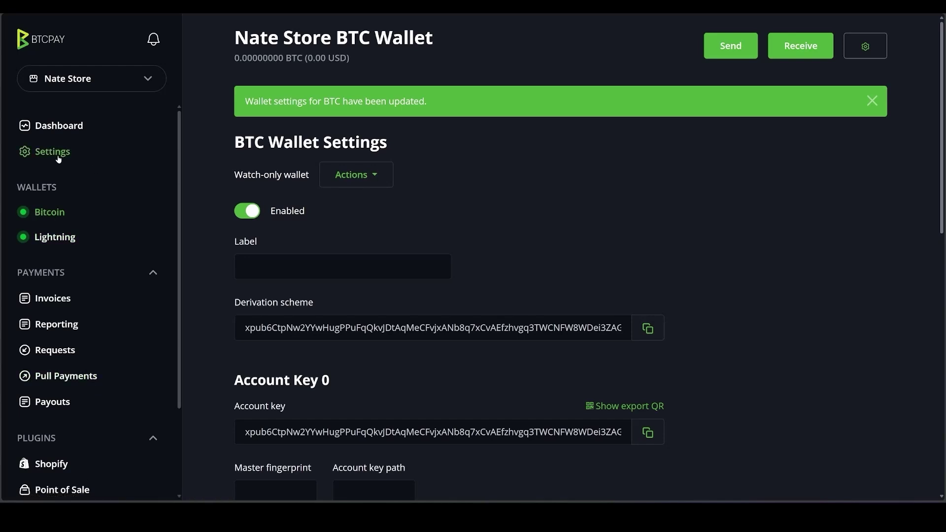
pyautogui.click(382, 79)
pyautogui.scroll(-3, 363, 310)
pyautogui.scroll(-9, 363, 310)
pyautogui.scroll(10, 496, 384)
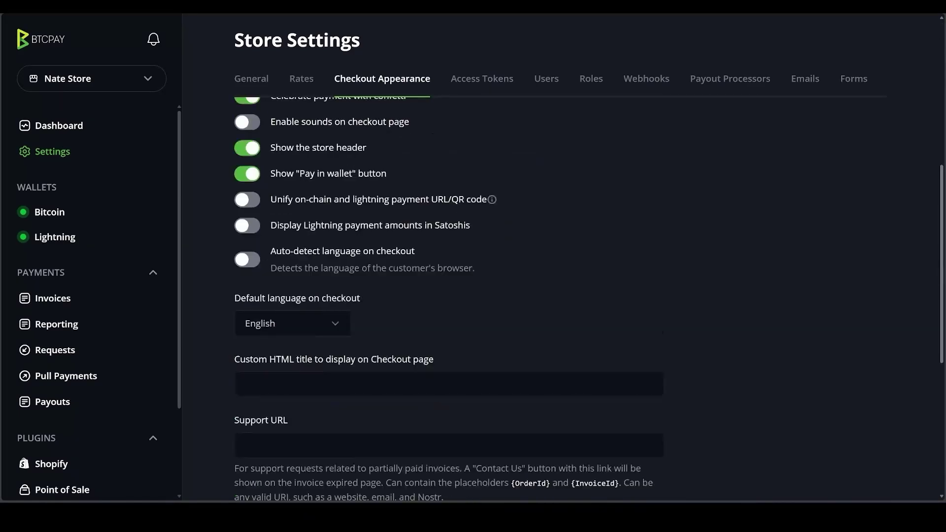
pyautogui.scroll(2, 496, 384)
pyautogui.scroll(-3, 49, 354)
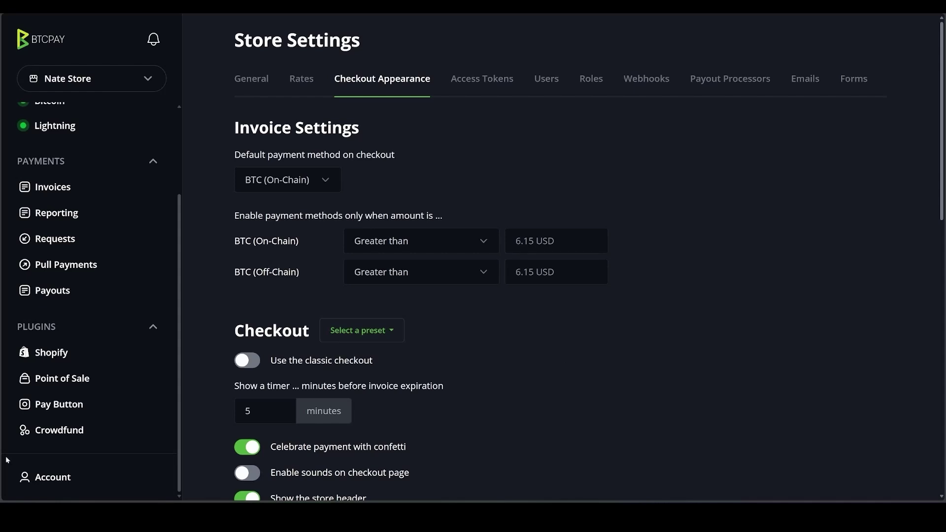
pyautogui.click(43, 353)
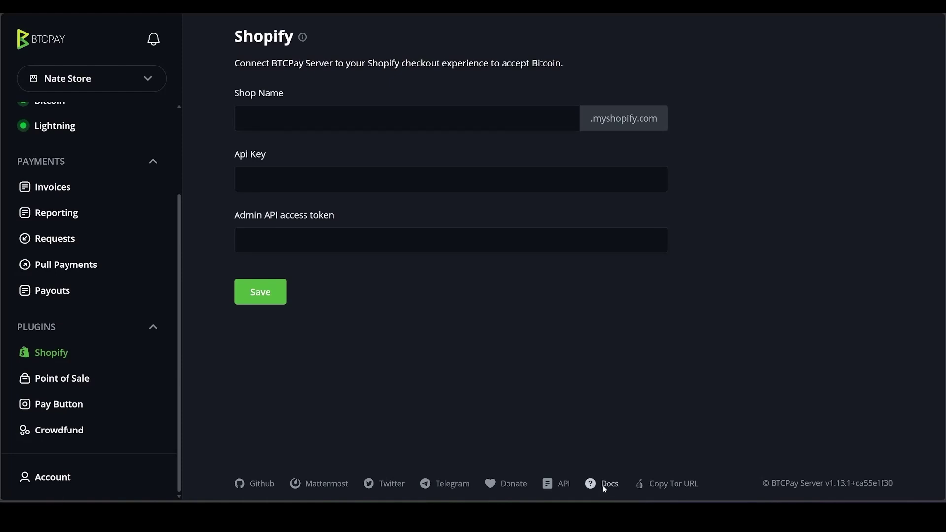
# Search the BTCPay Server docs for 'shopify' and open the Shopify integration guide.
pyautogui.click(604, 487)
pyautogui.write('s')
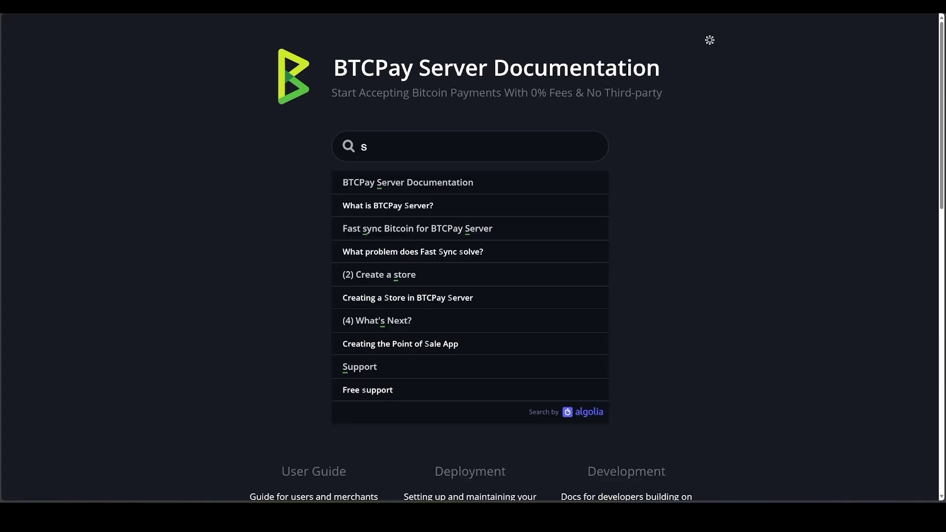
pyautogui.write('hopify')
pyautogui.click(415, 286)
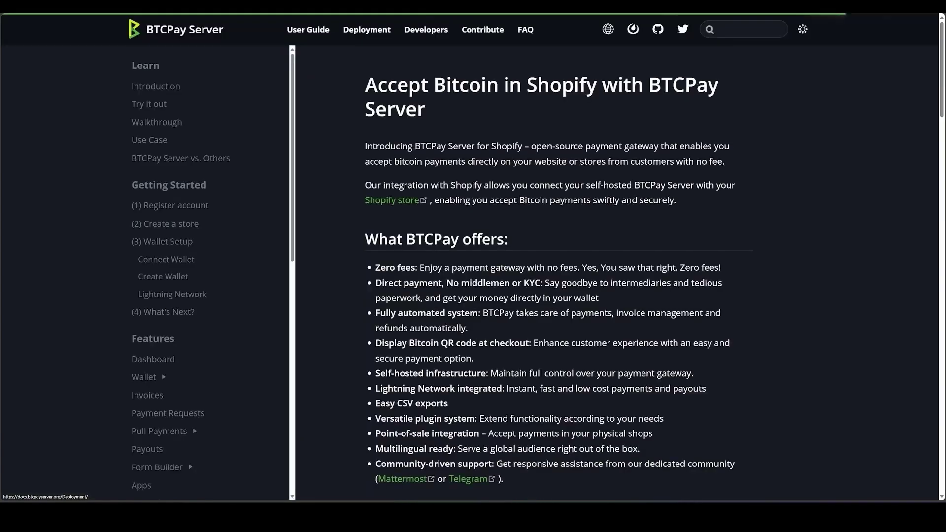
# Read through the Shopify guide's setup steps.
pyautogui.scroll(-10, 559, 274)
pyautogui.scroll(-2, 406, 204)
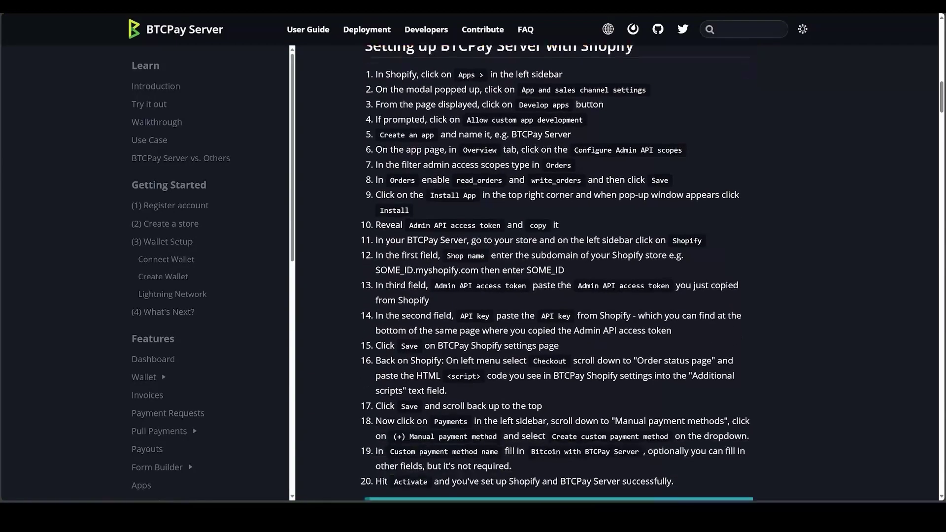
pyautogui.moveTo(375, 73); pyautogui.dragTo(474, 421)
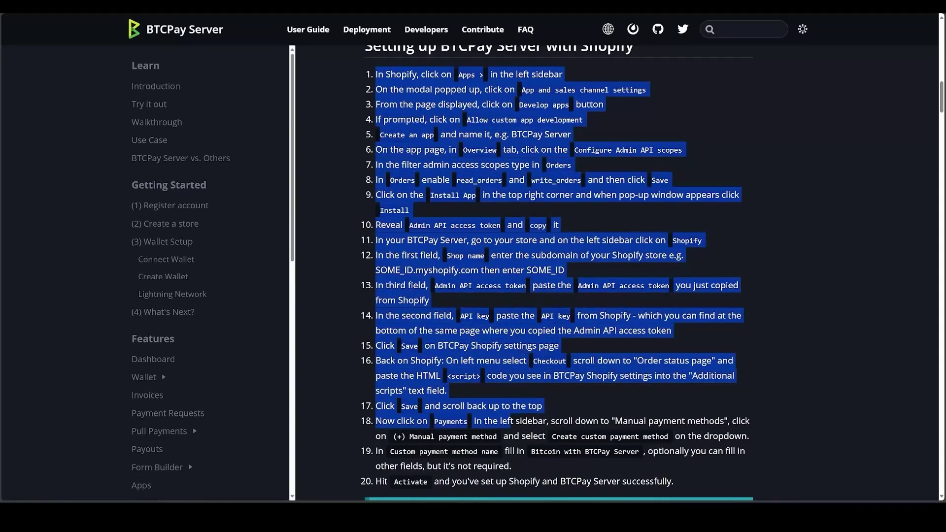
pyautogui.click(523, 404)
pyautogui.scroll(-1, 522, 404)
pyautogui.scroll(-1, 557, 271)
pyautogui.scroll(-15, 471, 338)
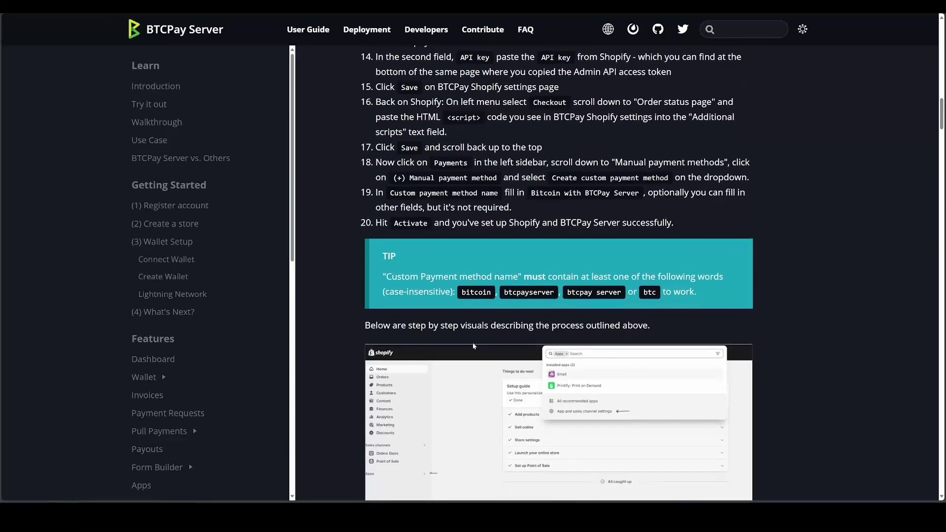
pyautogui.scroll(15, 471, 338)
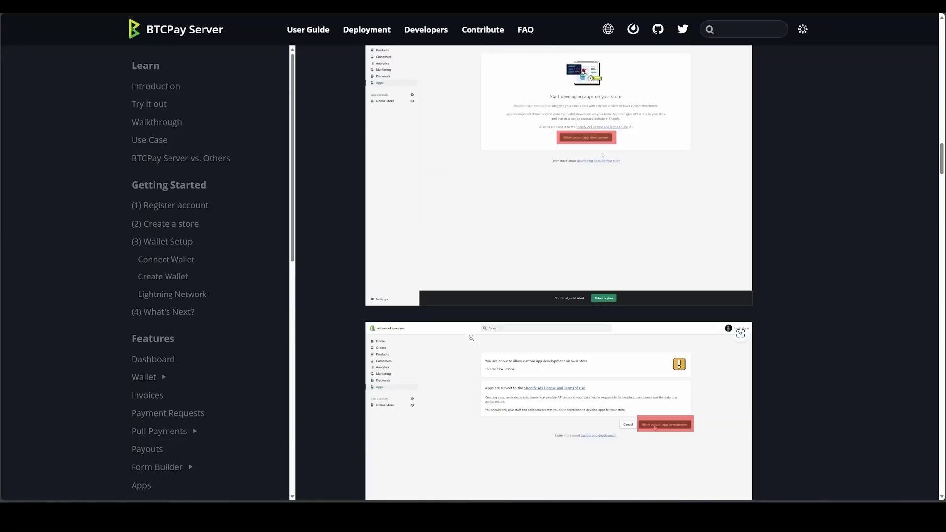
pyautogui.scroll(15, 471, 339)
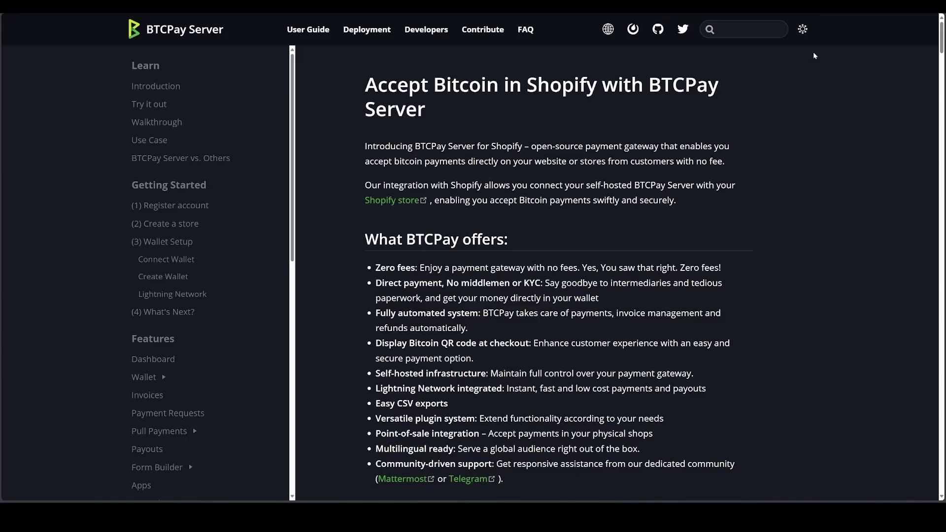
pyautogui.scroll(-5, 558, 276)
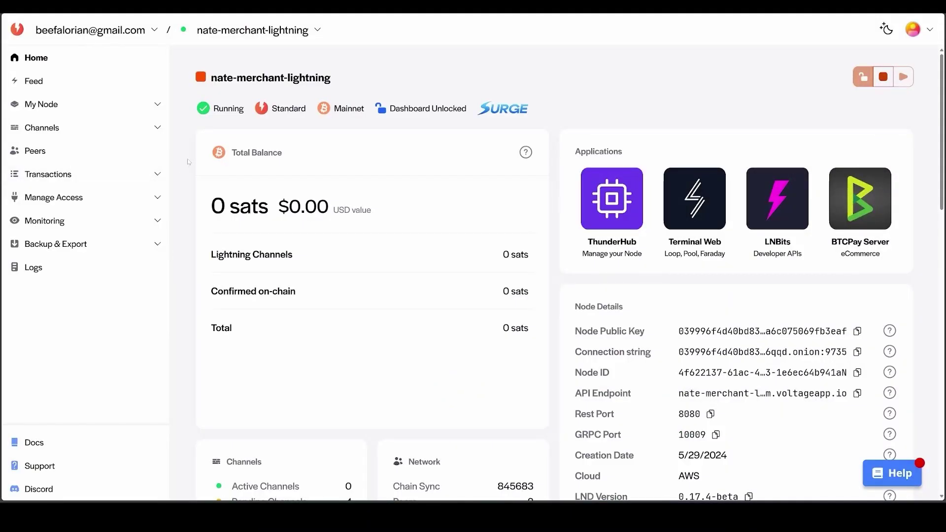
# Open Channel Analytics, check pending channels, then review the active 400K-sat Voltage-C2 channel.
pyautogui.click(65, 128)
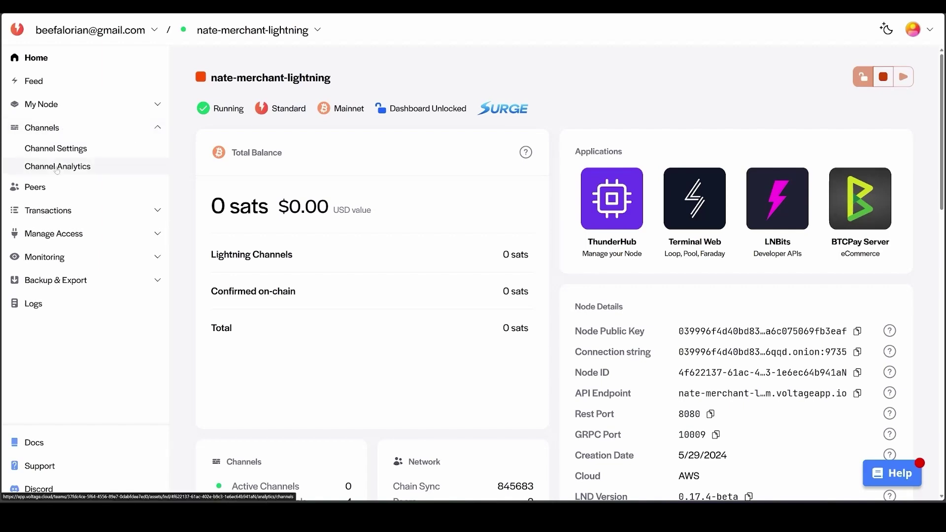
pyautogui.click(57, 167)
pyautogui.click(330, 222)
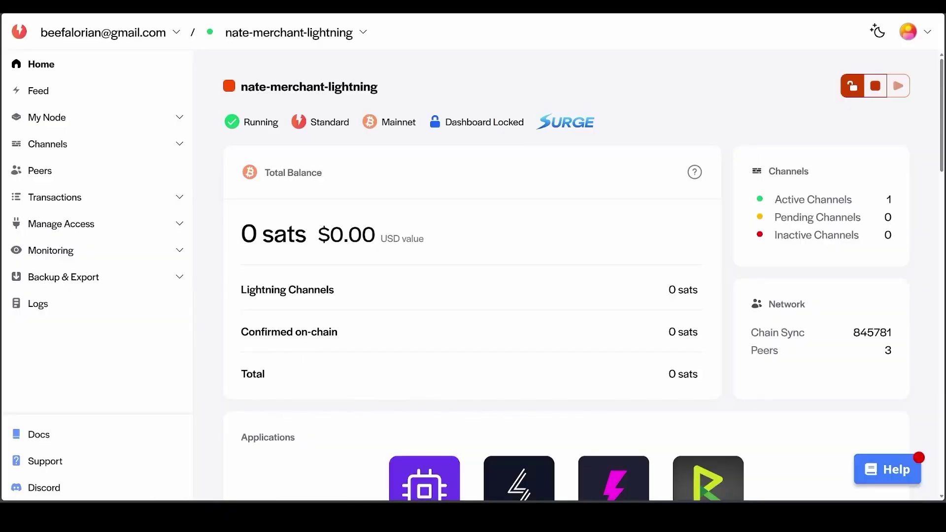
pyautogui.click(82, 148)
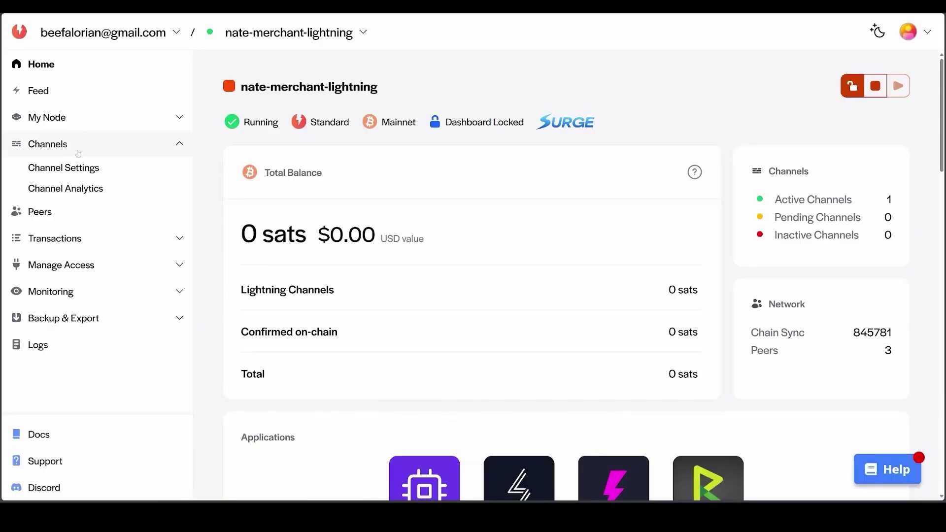
pyautogui.click(69, 190)
pyautogui.moveTo(703, 386)
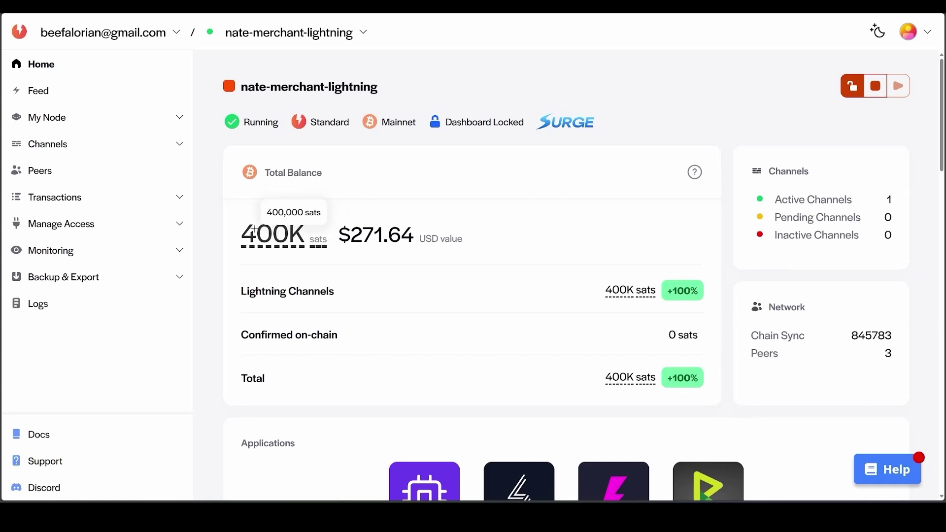
pyautogui.click(66, 148)
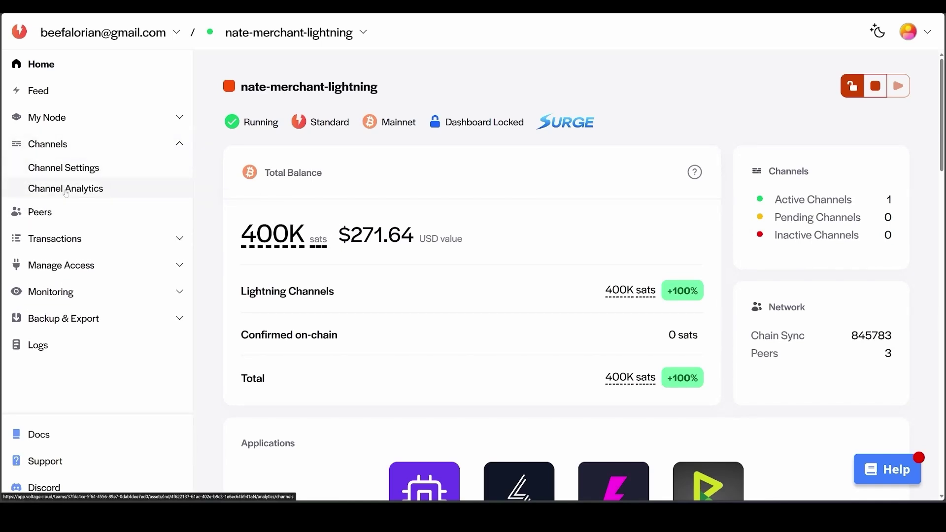
# Log in to Terminal Web for nate-merchant-lightning with the node password.
pyautogui.click(64, 189)
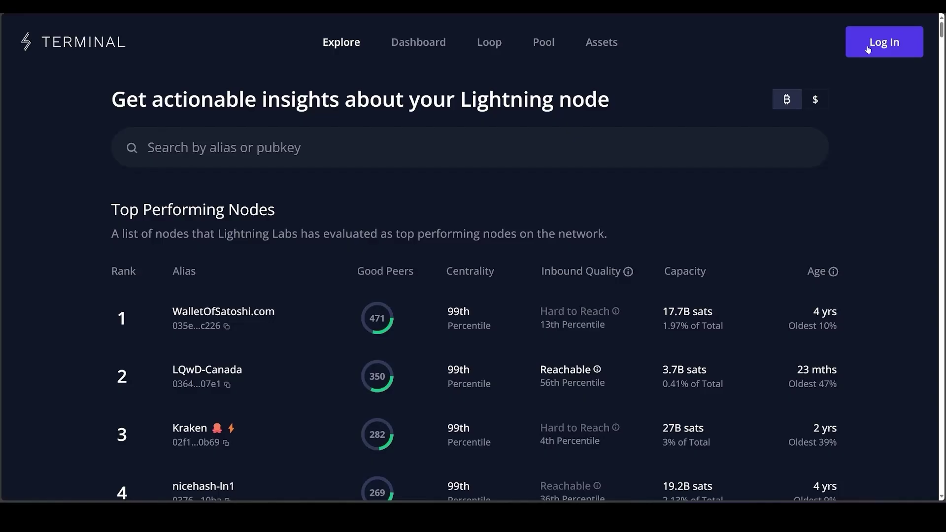
pyautogui.write('********')
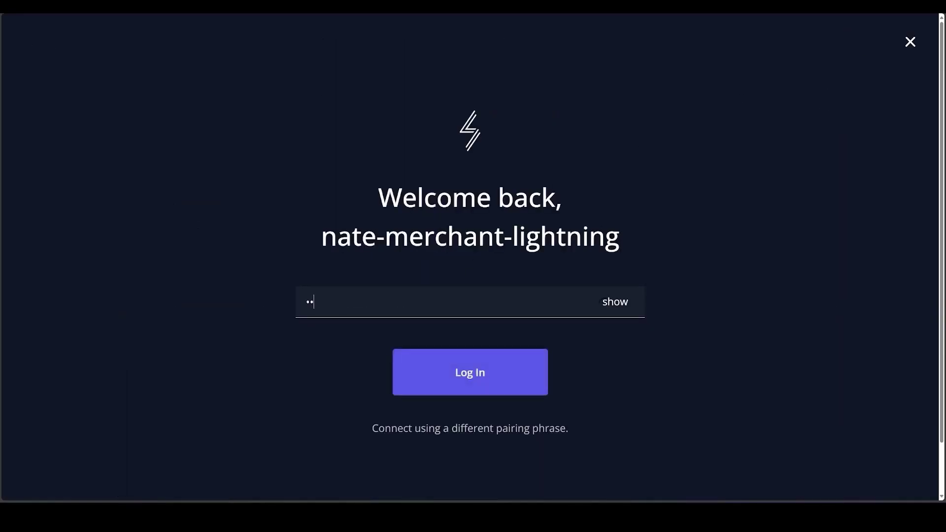
pyautogui.press('Return')
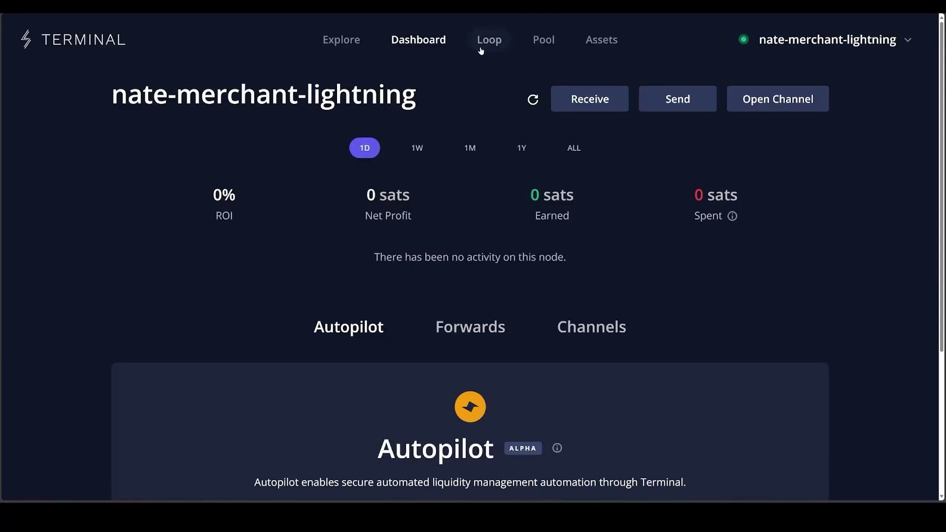
# Set up Autoloop with a 60,000-sat target, 2% fee and 335,544-sat weekly budget.
pyautogui.click(496, 44)
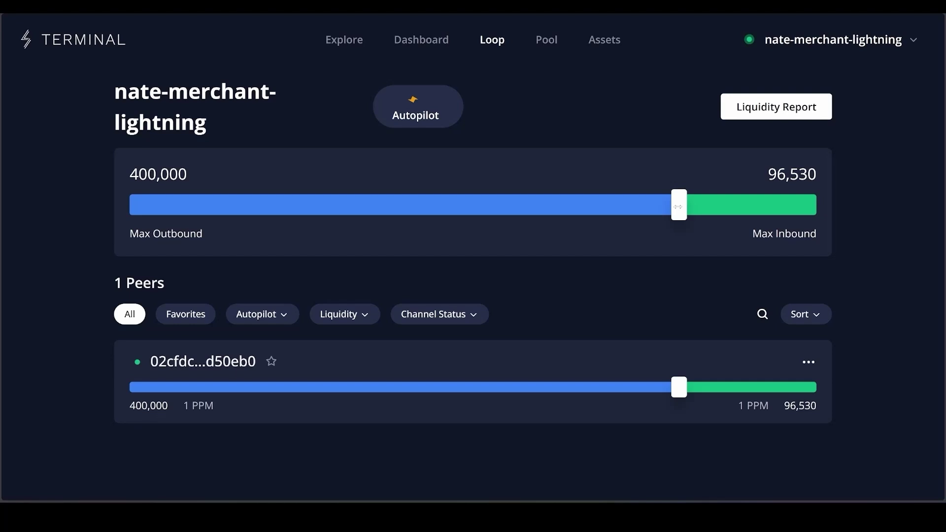
pyautogui.moveTo(679, 206)
pyautogui.mouseDown()
pyautogui.moveTo(182, 197)
pyautogui.moveTo(209, 190)
pyautogui.mouseUp()
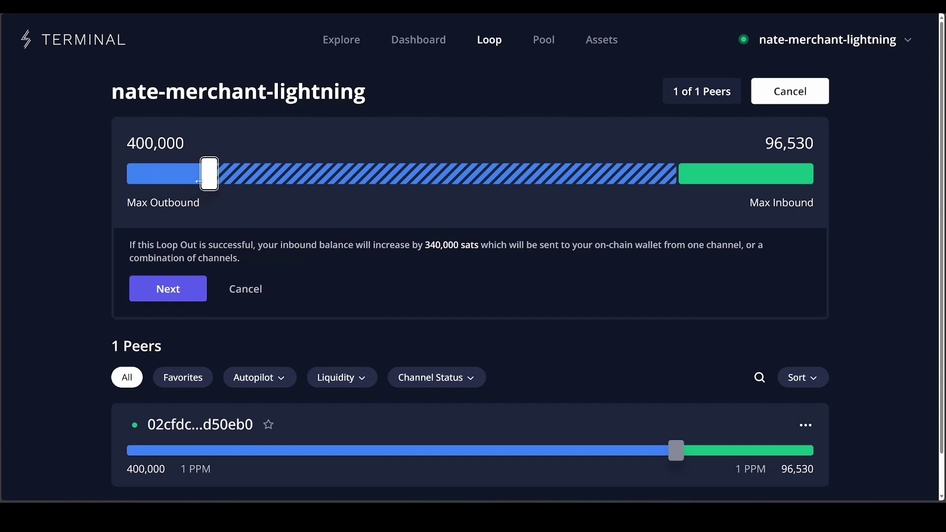
pyautogui.click(178, 292)
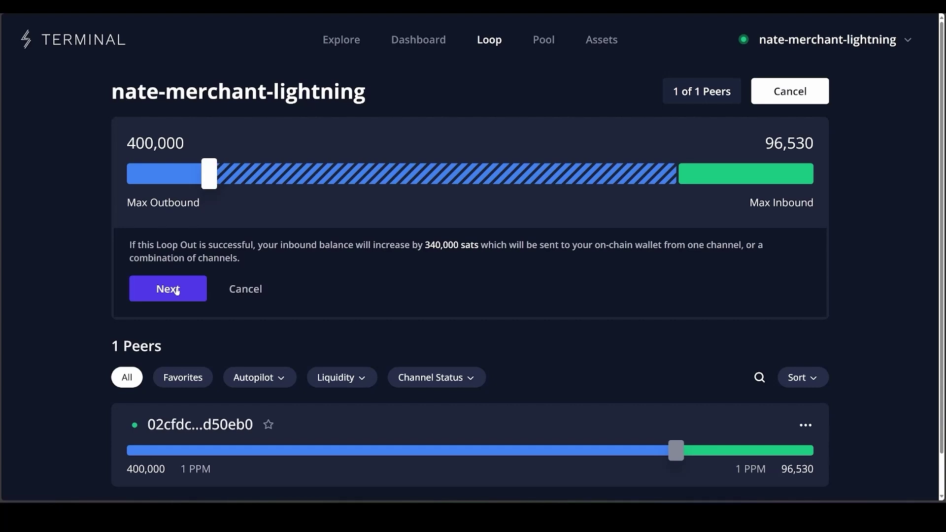
pyautogui.click(577, 345)
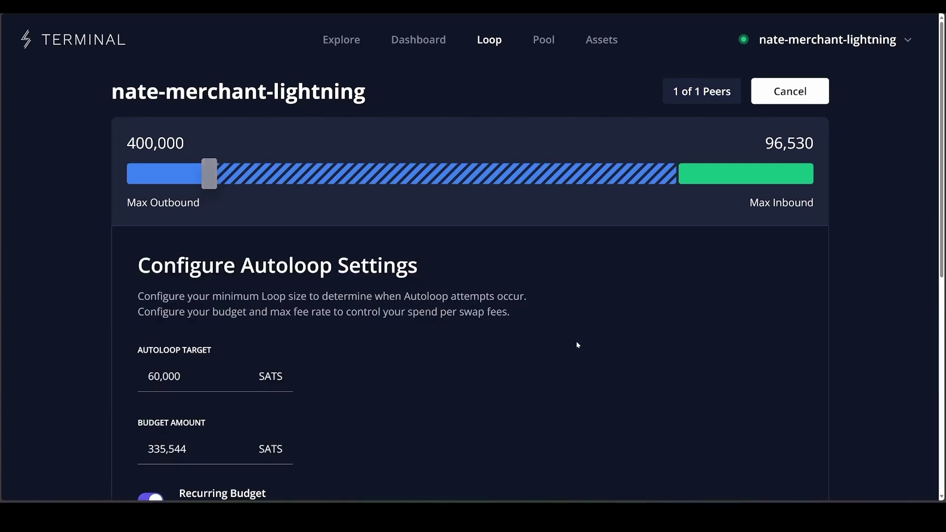
pyautogui.scroll(-3, 313, 334)
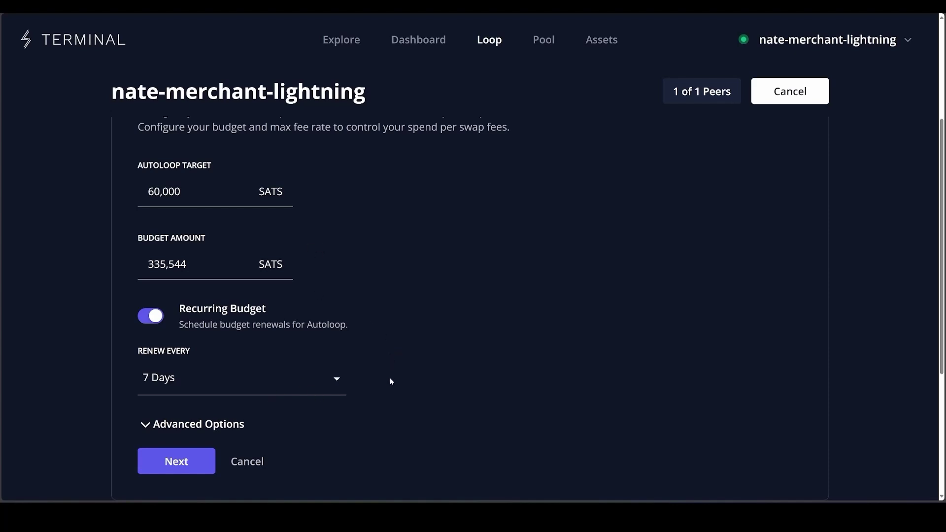
pyautogui.scroll(-3, 362, 364)
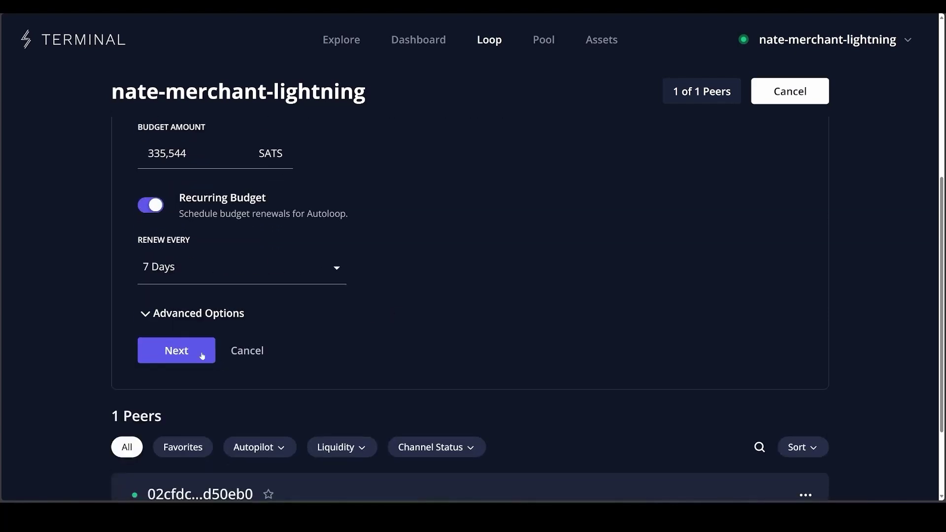
pyautogui.click(196, 315)
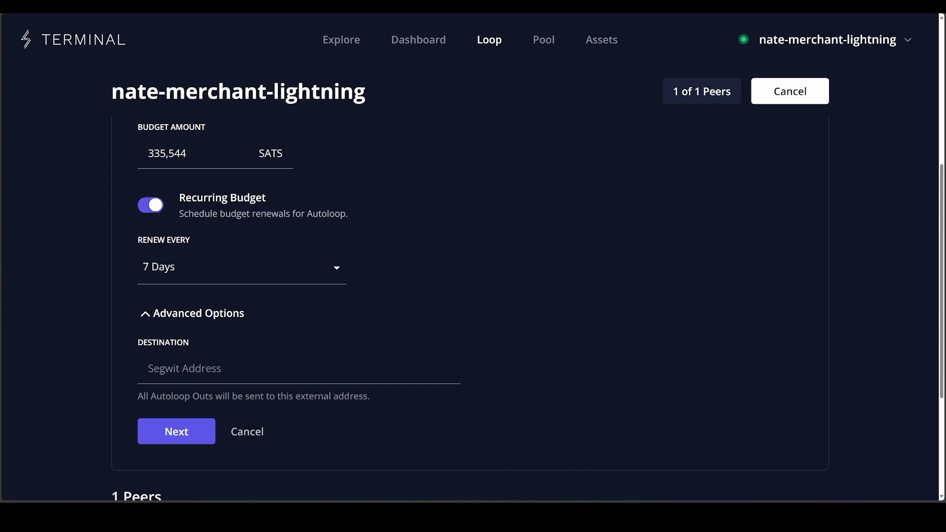
pyautogui.click(190, 433)
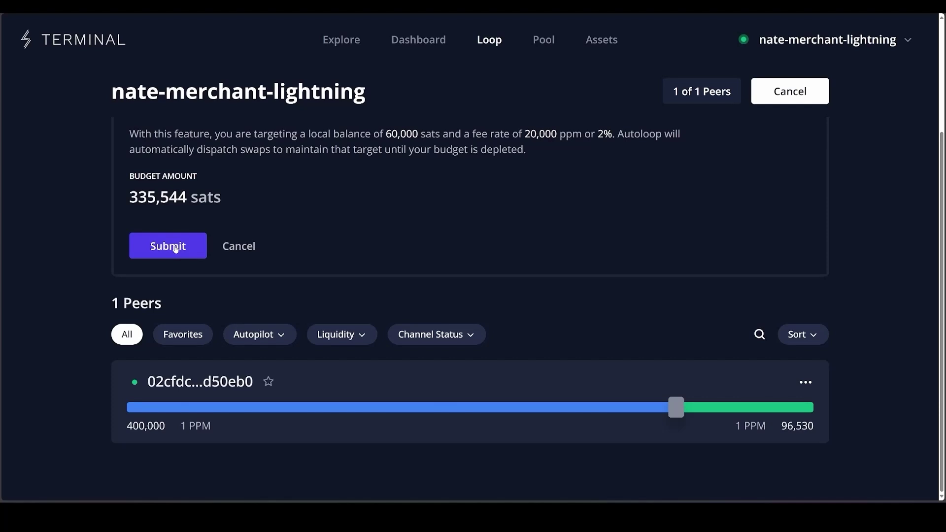
pyautogui.click(169, 247)
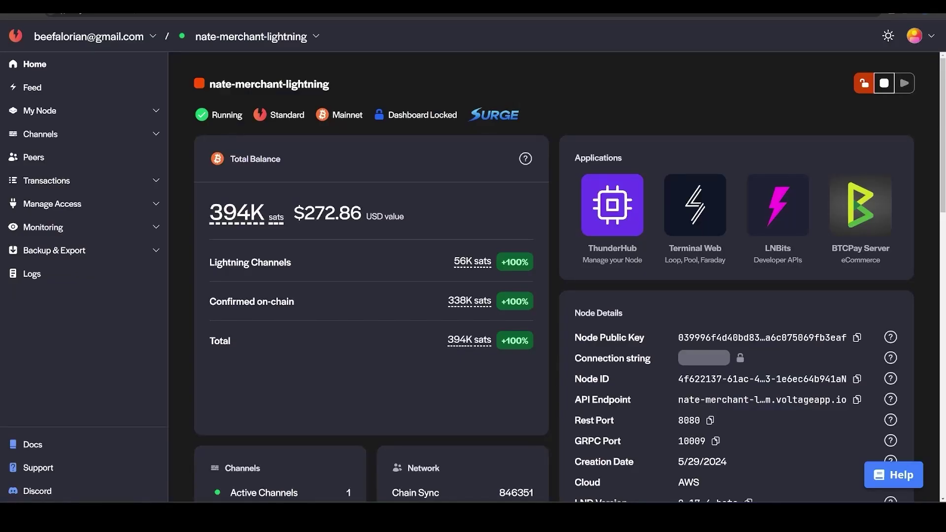
# Check the Total Balance card: 56K sats in Lightning and 338K confirmed on-chain.
pyautogui.moveTo(474, 302)
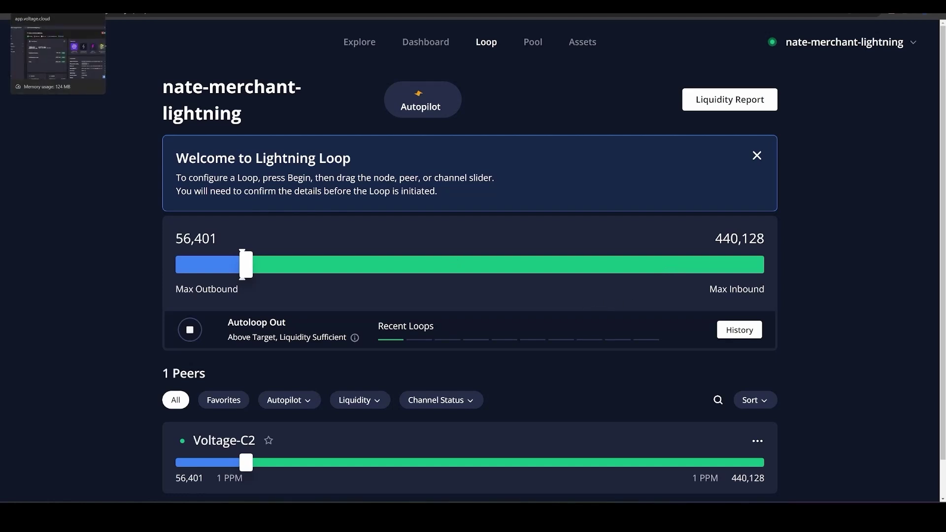
# Switch back to the Voltage node dashboard.
pyautogui.click(58, 7)
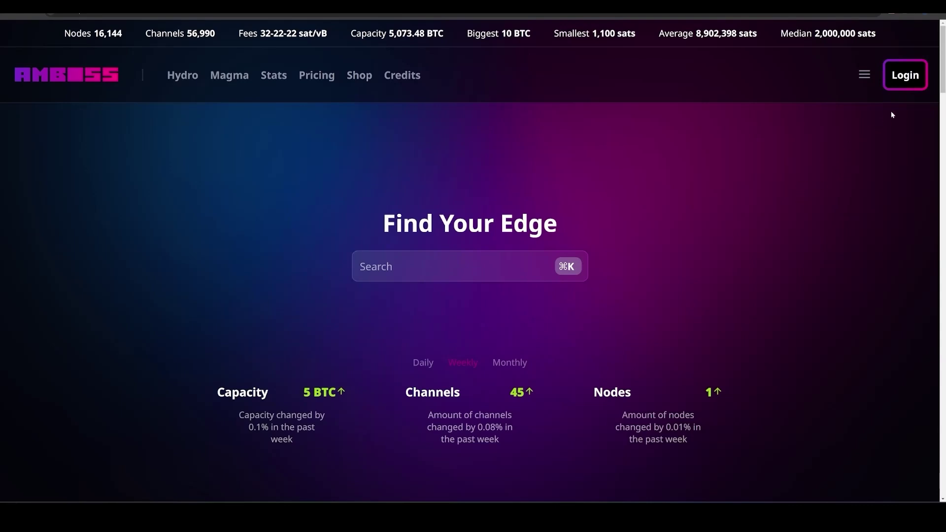
# Start Amboss's Continue-with-Node login, copy the message to sign, and return to Voltage.
pyautogui.click(904, 79)
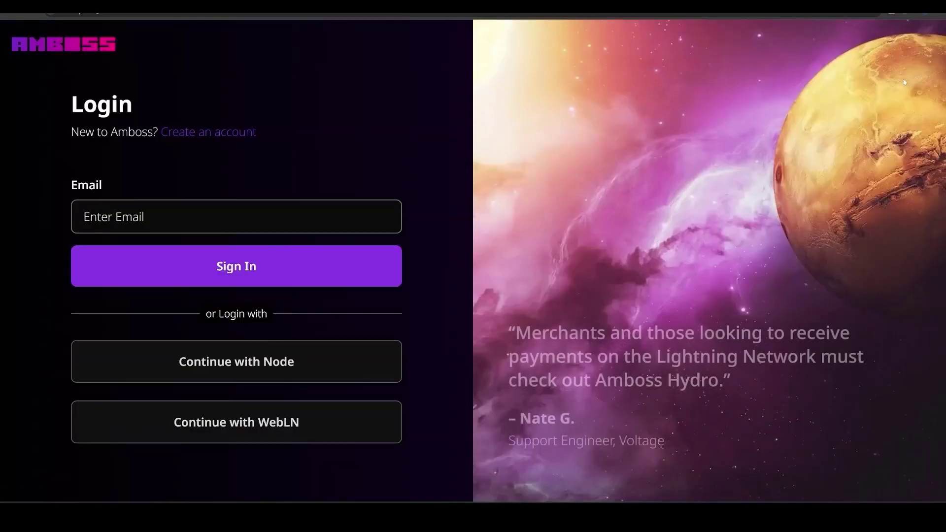
pyautogui.click(241, 374)
pyautogui.click(384, 291)
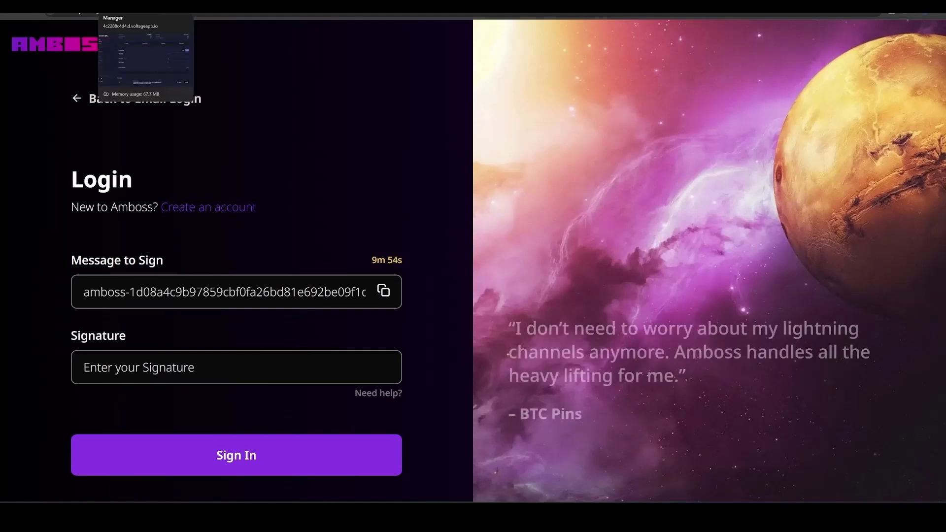
pyautogui.click(54, 8)
pyautogui.moveTo(620, 220)
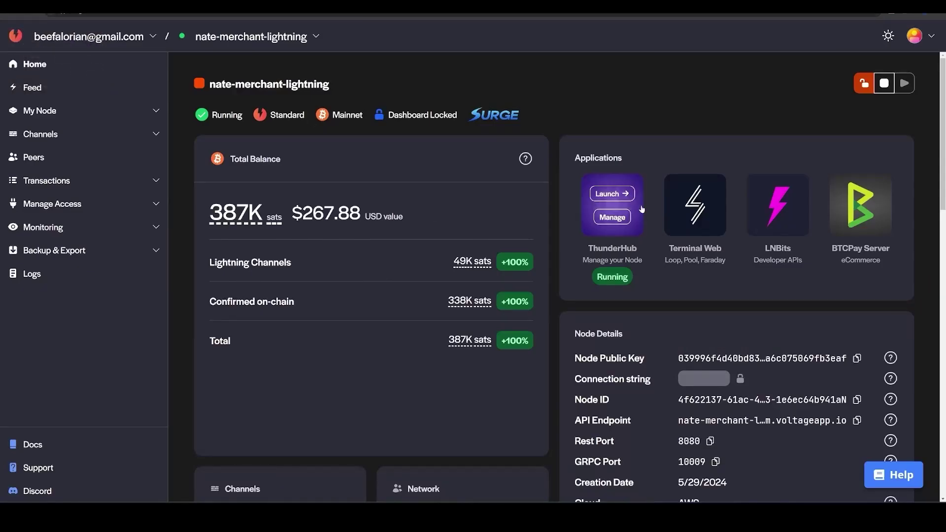
# In ThunderHub, sign the pasted Amboss message and copy the signature.
pyautogui.click(607, 220)
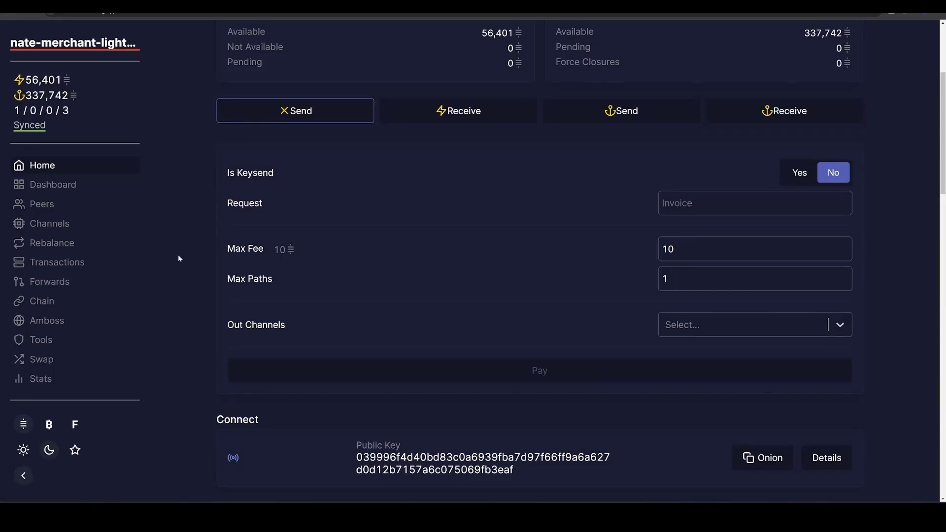
pyautogui.click(51, 341)
pyautogui.click(837, 406)
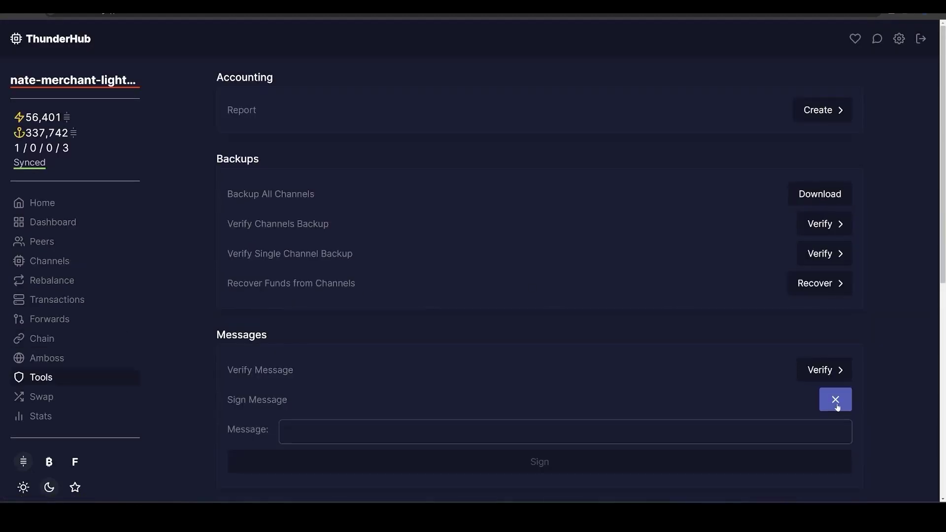
pyautogui.scroll(-3, 837, 408)
pyautogui.hotkey('ctrl', 'v')
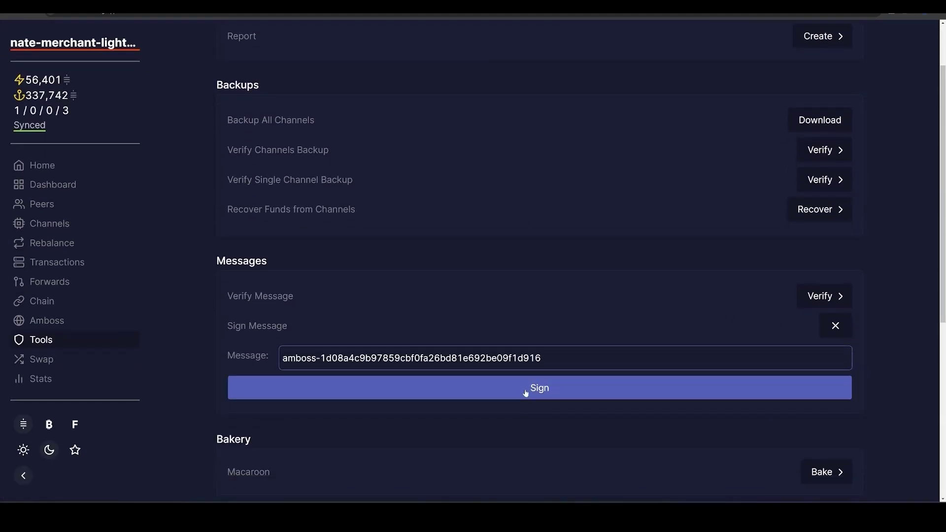
pyautogui.click(526, 393)
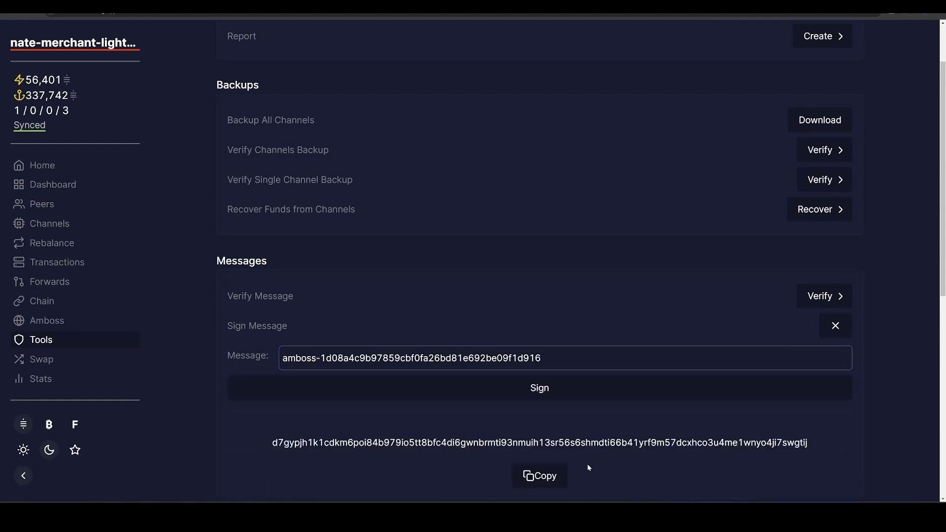
pyautogui.click(553, 476)
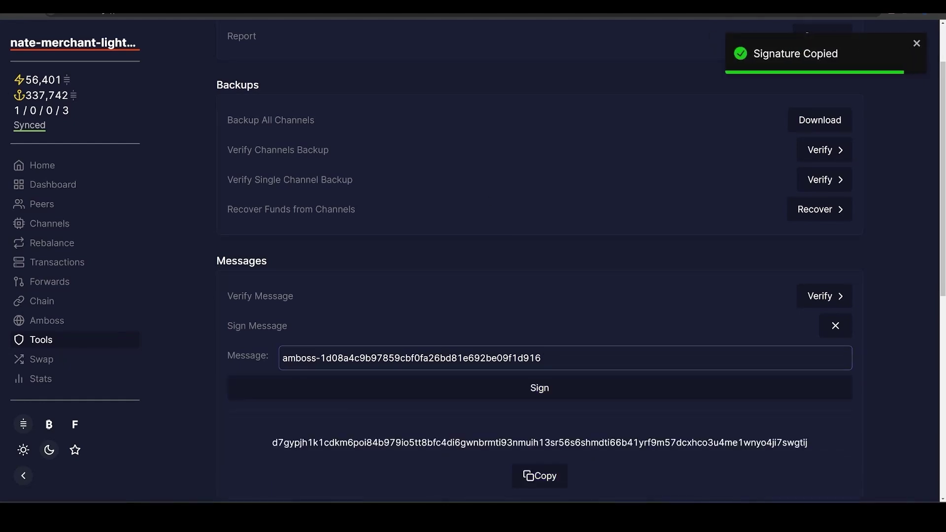
# Paste the signature into Amboss's Signature field and sign in.
pyautogui.hotkey('ctrl', 'Tab')
pyautogui.click(237, 367)
pyautogui.hotkey('ctrl', 'v')
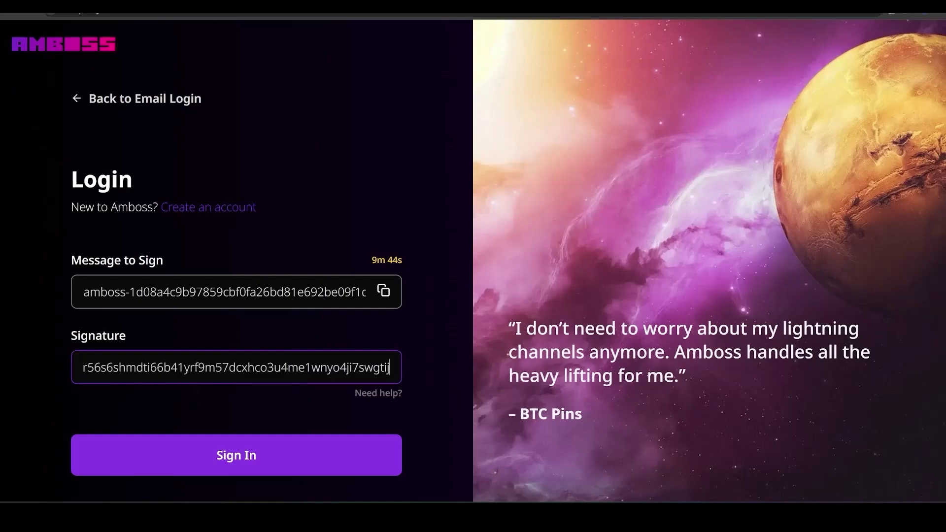
pyautogui.click(272, 449)
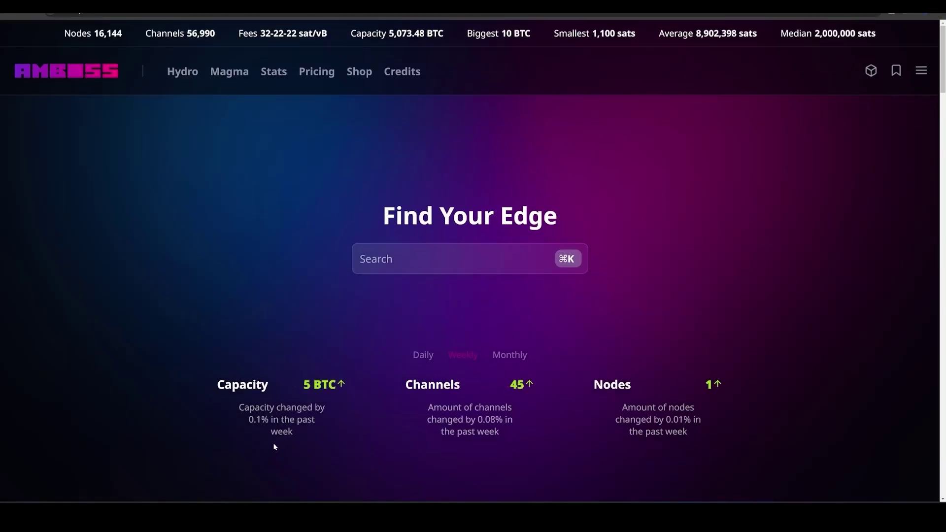
# Open the Magma Lightning Marketplace from Amboss's top navigation.
pyautogui.hotkey('ctrl', '+')
pyautogui.hotkey('ctrl', '0')
pyautogui.click(235, 75)
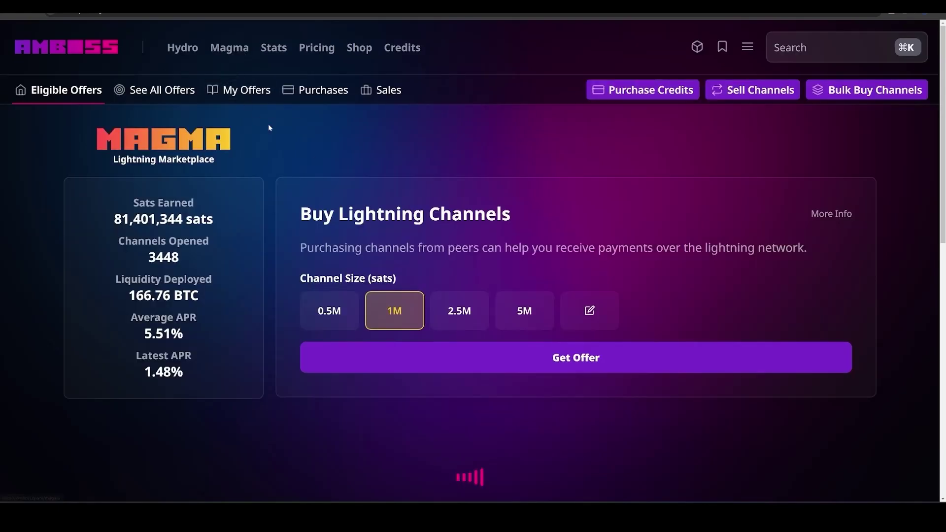
# Open the node's Amboss profile and its settings.
pyautogui.click(748, 46)
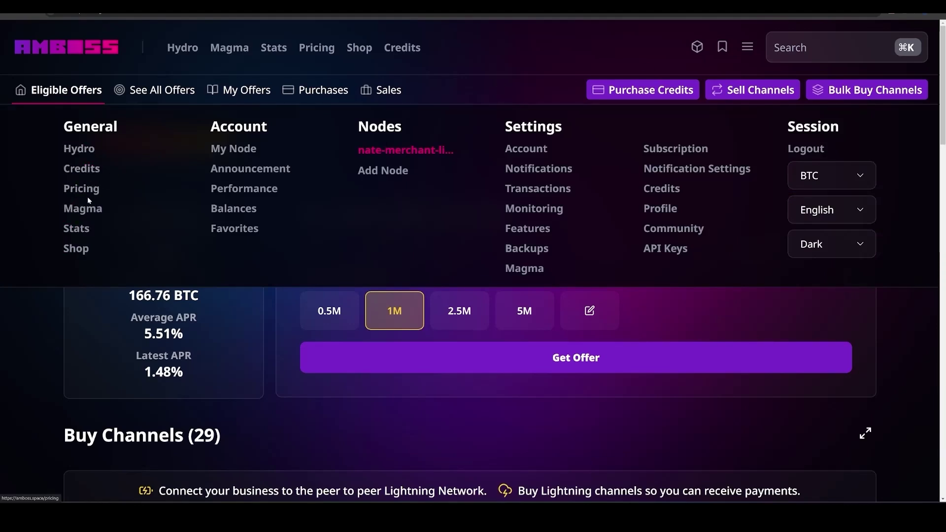
pyautogui.click(239, 153)
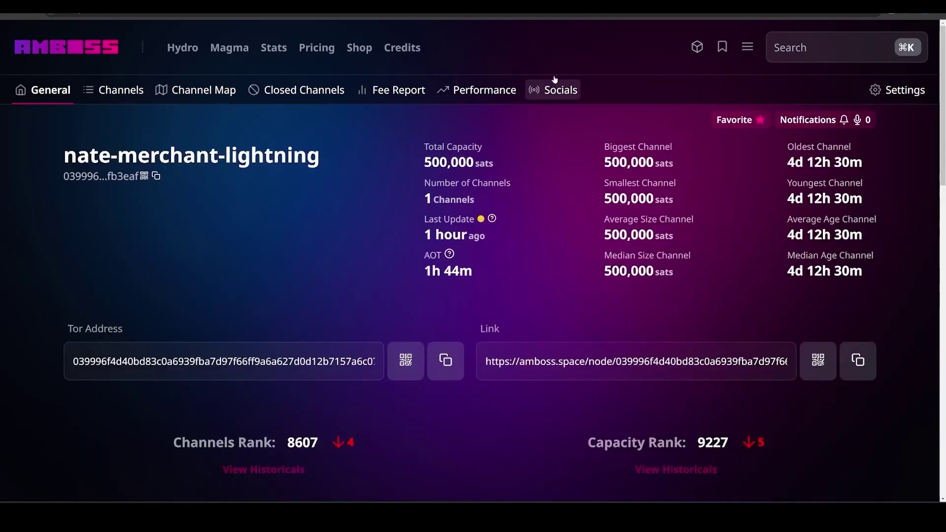
pyautogui.scroll(-3, 512, 199)
pyautogui.scroll(3, 492, 84)
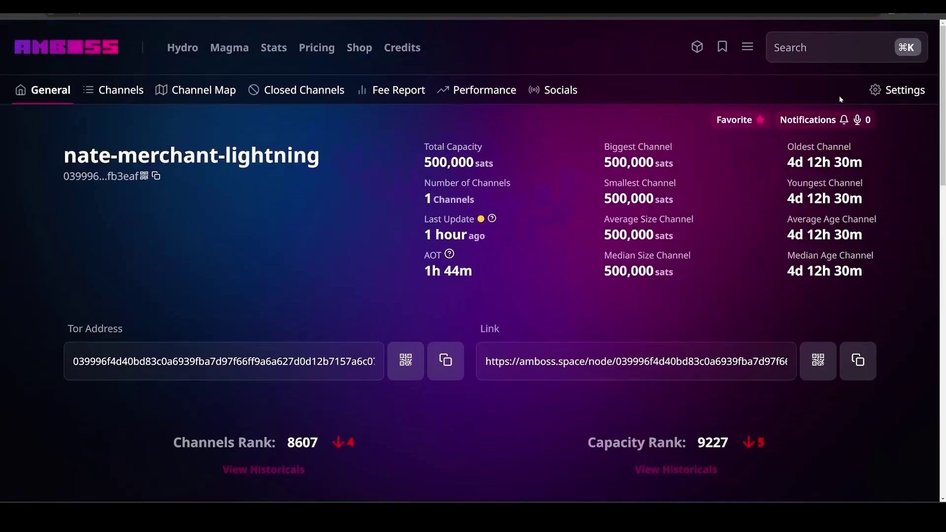
pyautogui.click(888, 90)
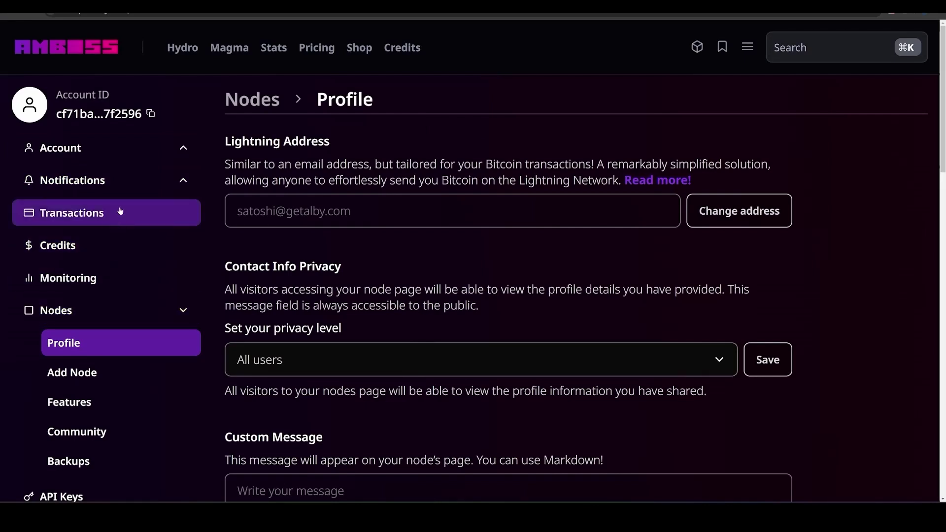
# Review the email, webhook and Telegram notification settings, then go to Shop.
pyautogui.click(142, 184)
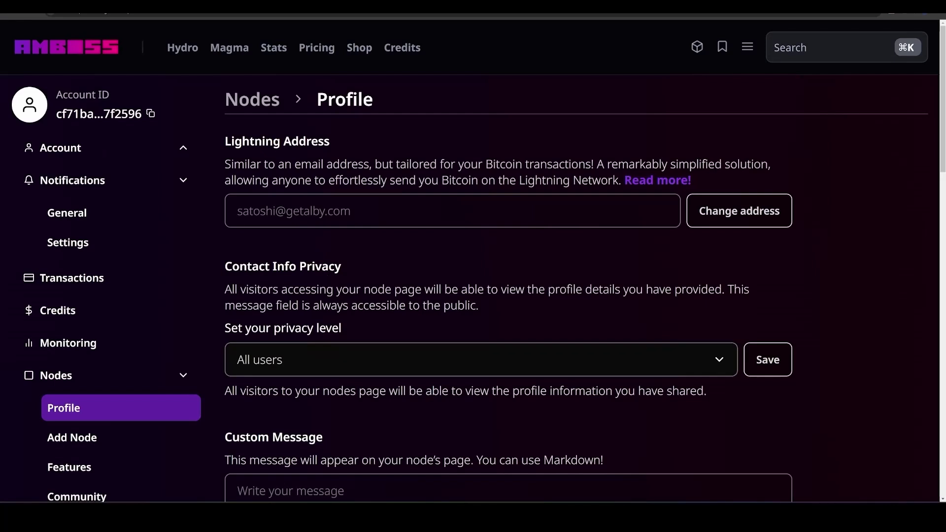
pyautogui.click(111, 245)
pyautogui.scroll(-3, 324, 383)
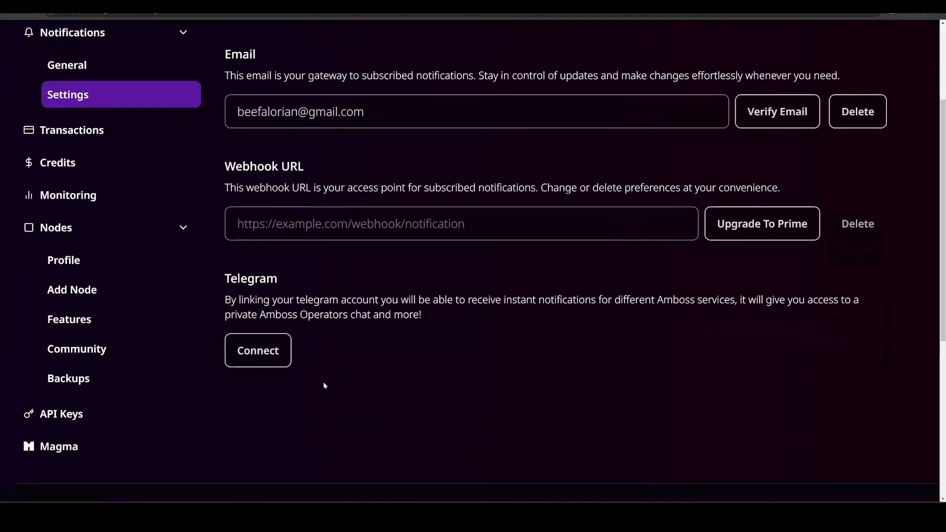
pyautogui.scroll(3, 386, 369)
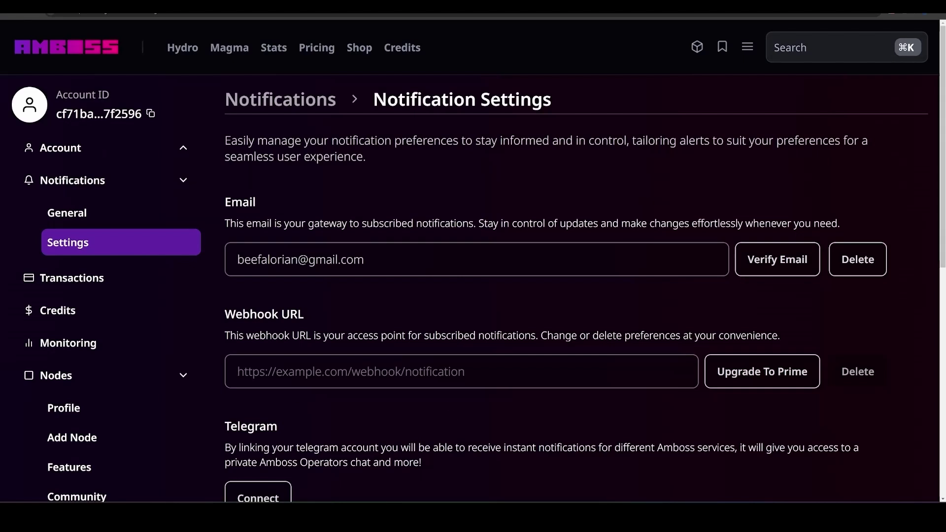
pyautogui.click(355, 51)
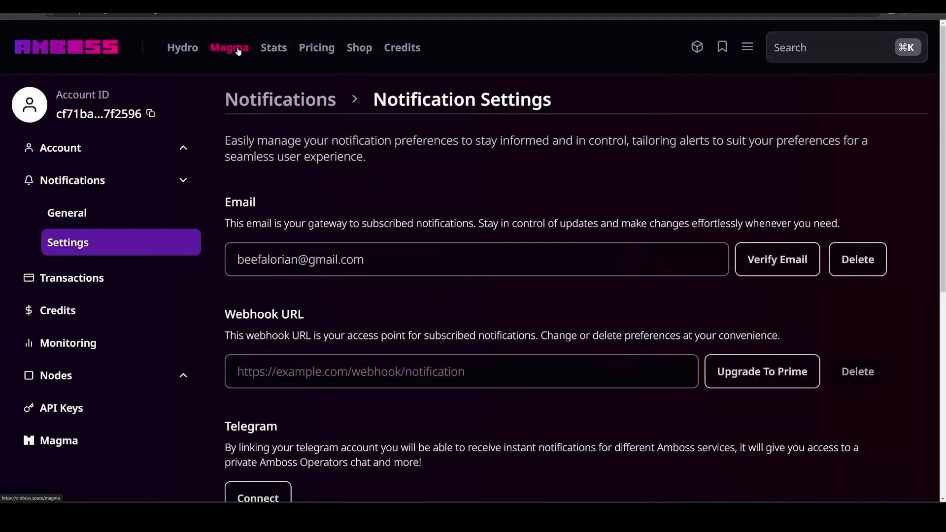
# Request Magma offers for a 2.5M-sat channel, listing 29 offers from 14.84 USD.
pyautogui.click(238, 52)
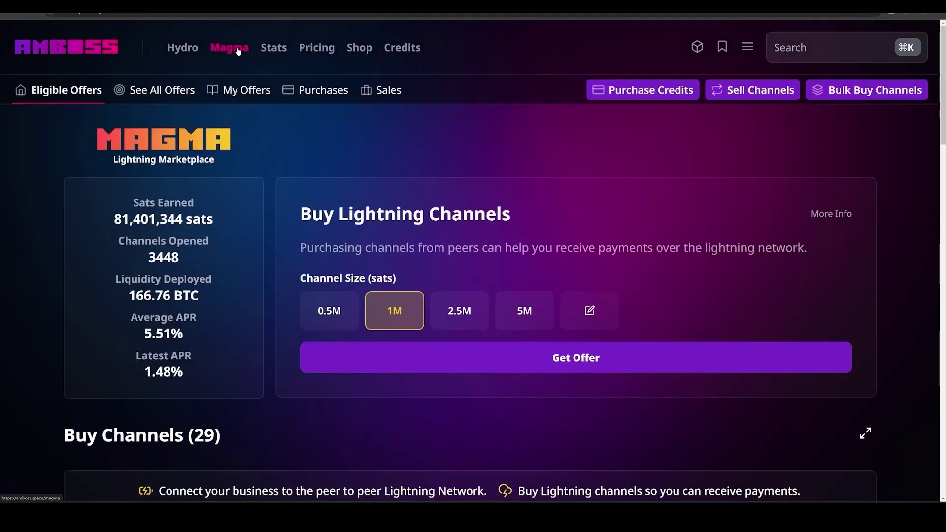
pyautogui.click(464, 321)
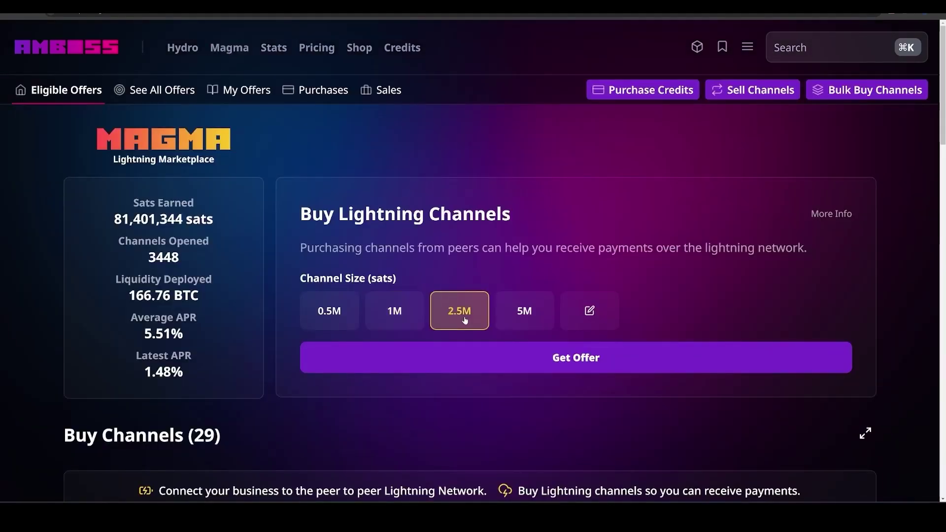
pyautogui.click(541, 365)
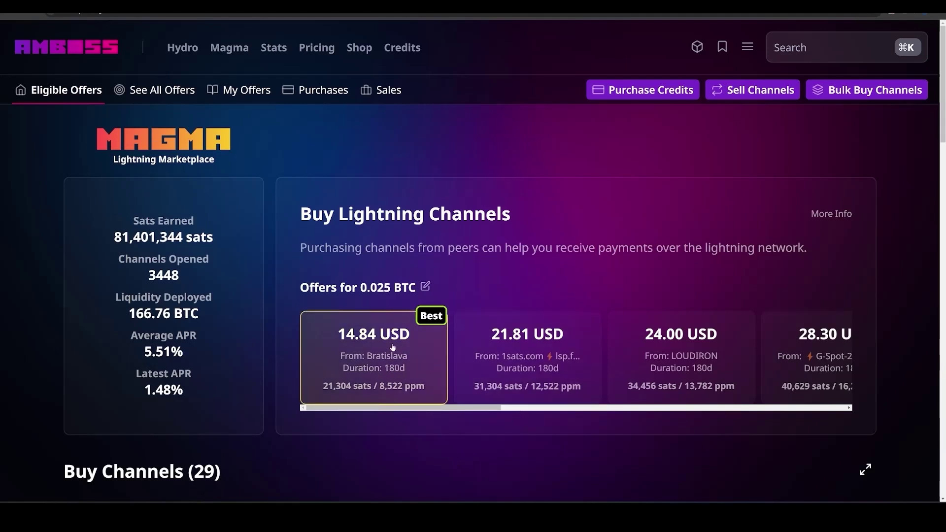
# Order the 14.84 USD Bratislava channel offer for 21,304 sats, paying with Lightning.
pyautogui.click(378, 364)
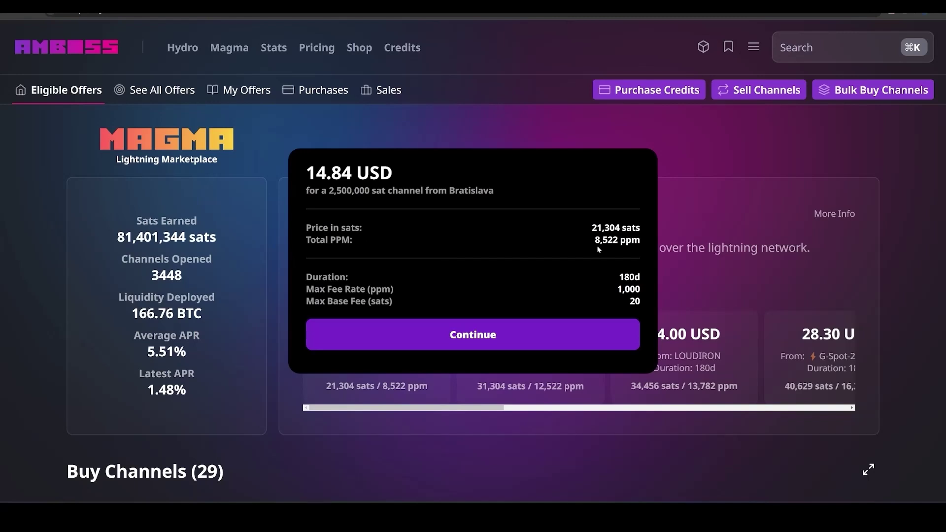
pyautogui.click(452, 344)
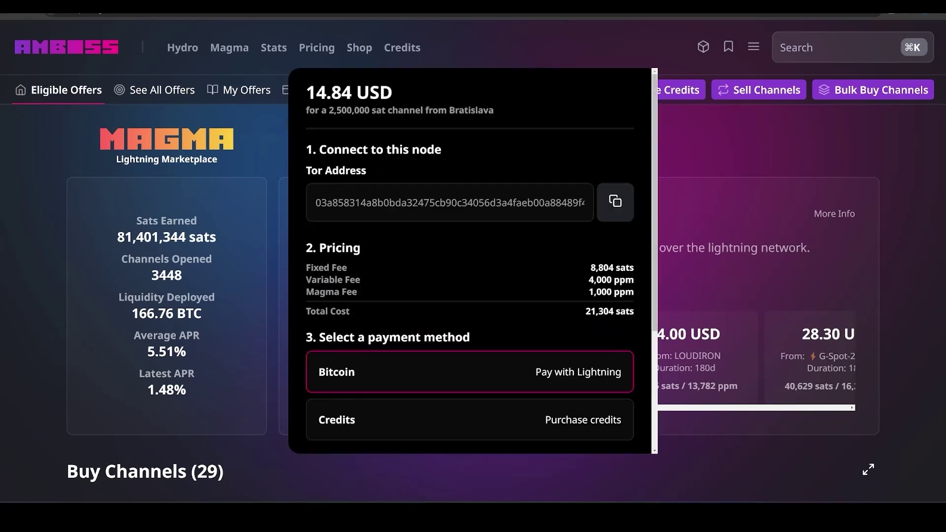
pyautogui.scroll(-2, 496, 302)
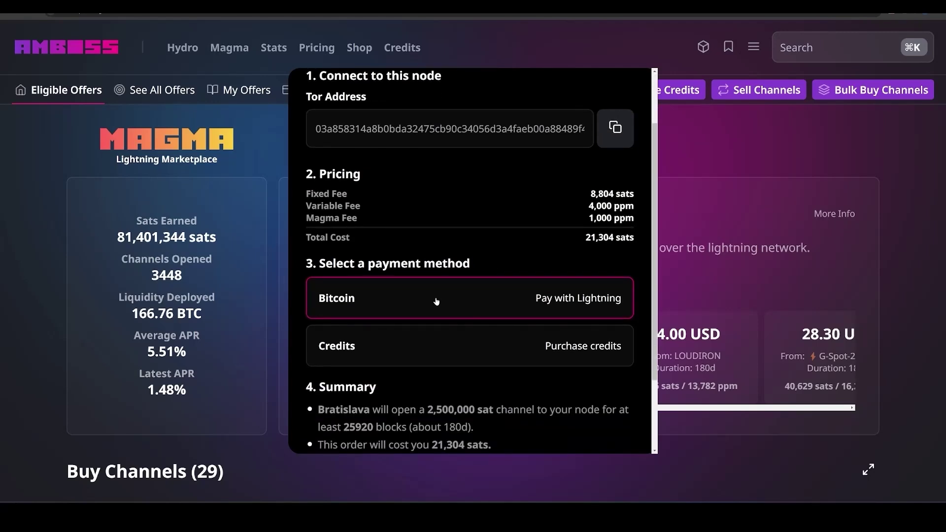
pyautogui.scroll(-2, 436, 302)
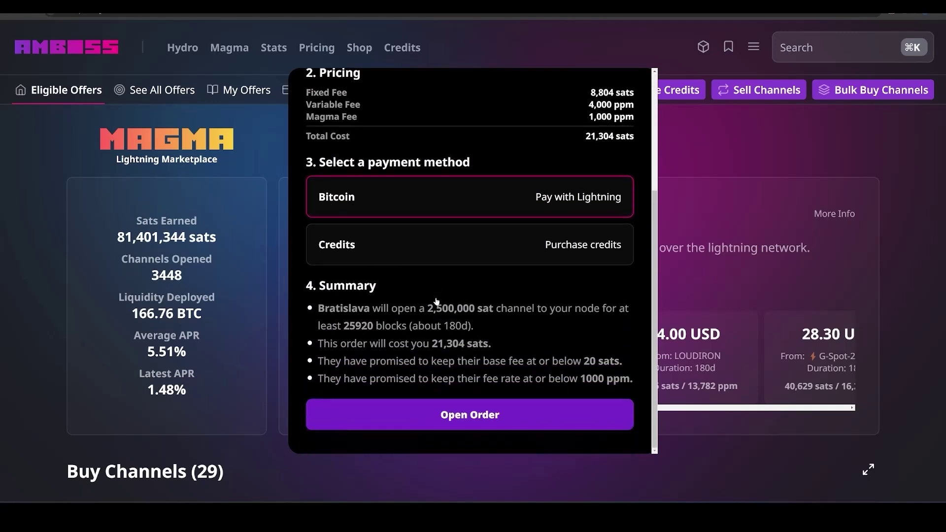
pyautogui.click(471, 415)
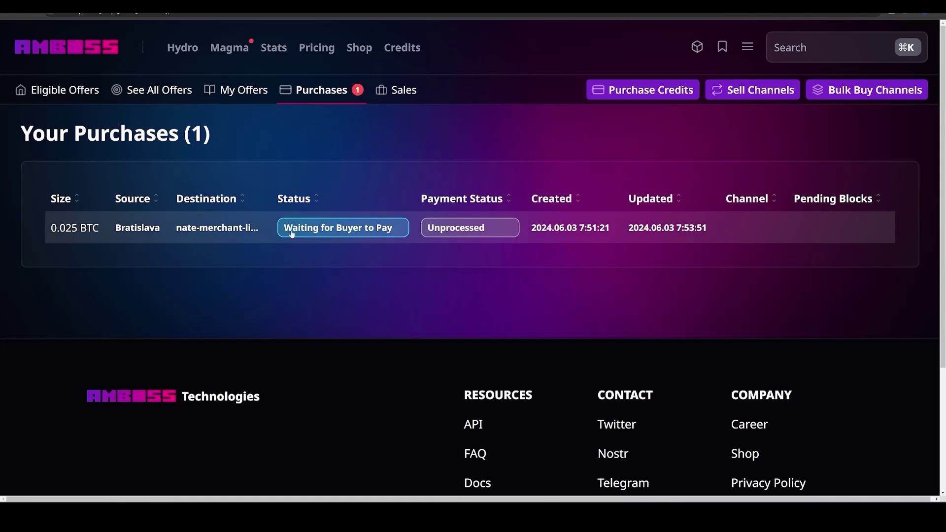
# Copy the 21,304-sat Lightning invoice from the Bratislava purchase's order details.
pyautogui.click(384, 233)
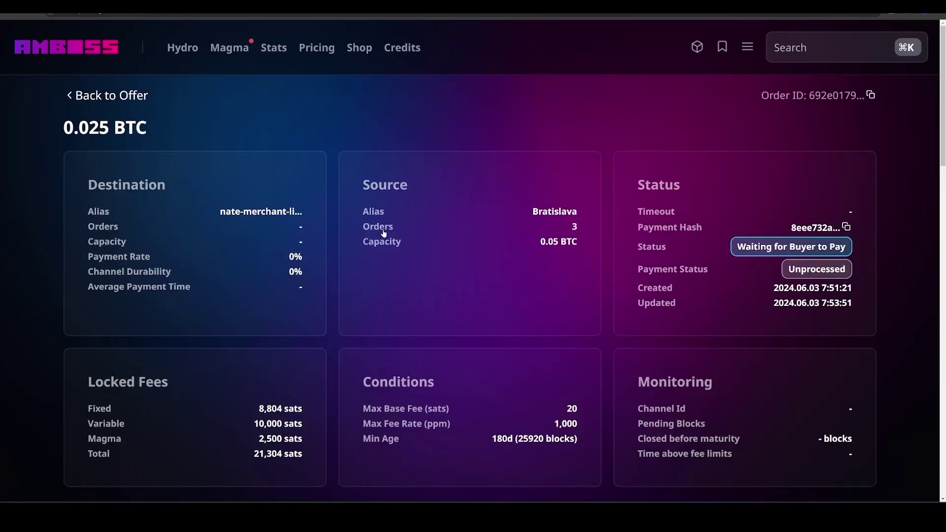
pyautogui.scroll(-8, 385, 233)
pyautogui.click(830, 323)
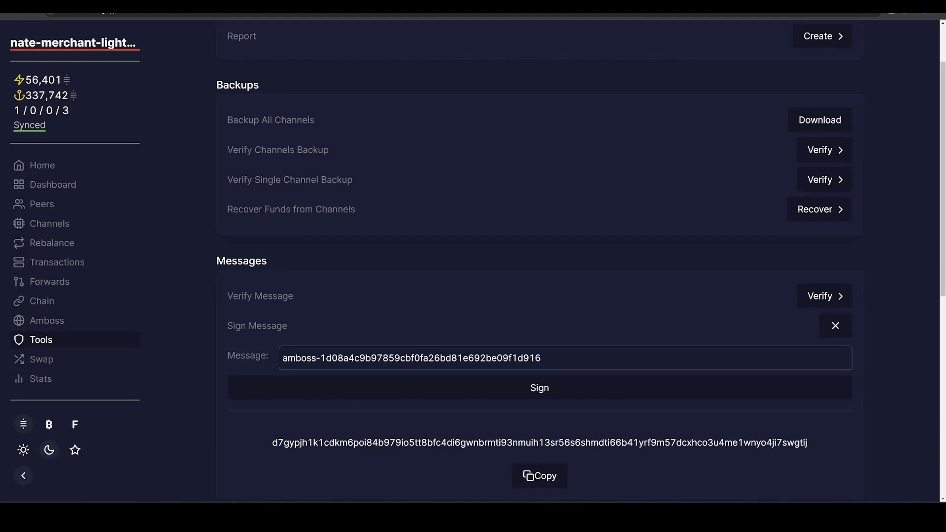
# Pay the pasted 21,304-sat Magma invoice as a Lightning payment from ThunderHub.
pyautogui.click(45, 164)
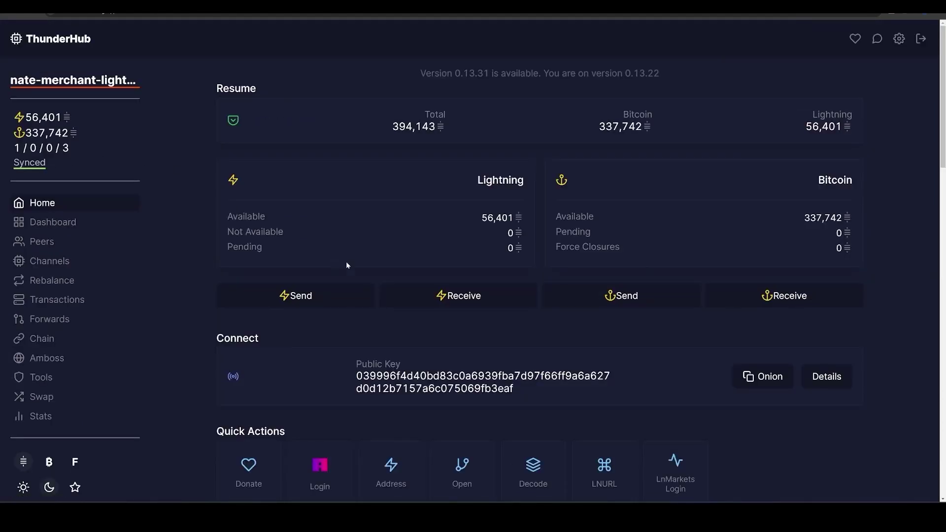
pyautogui.click(318, 294)
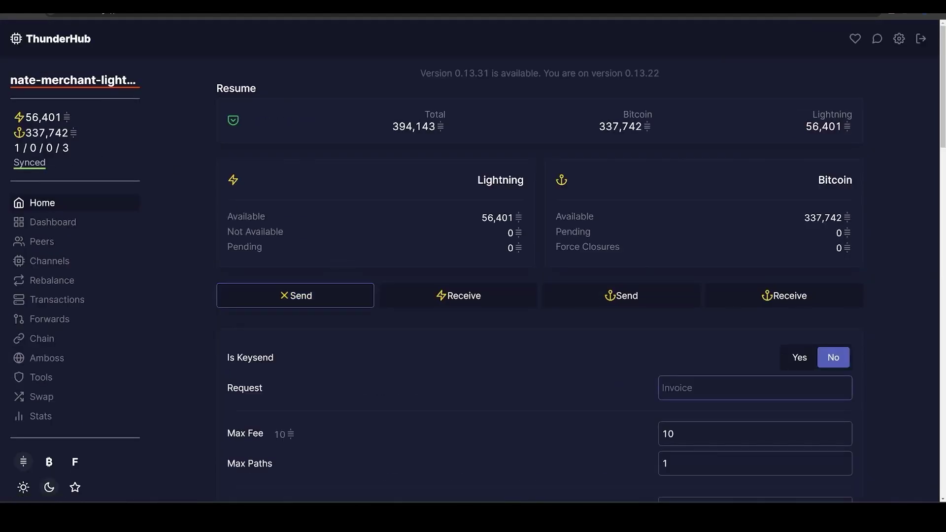
pyautogui.hotkey('ctrl', 'v')
pyautogui.scroll(-4, 567, 374)
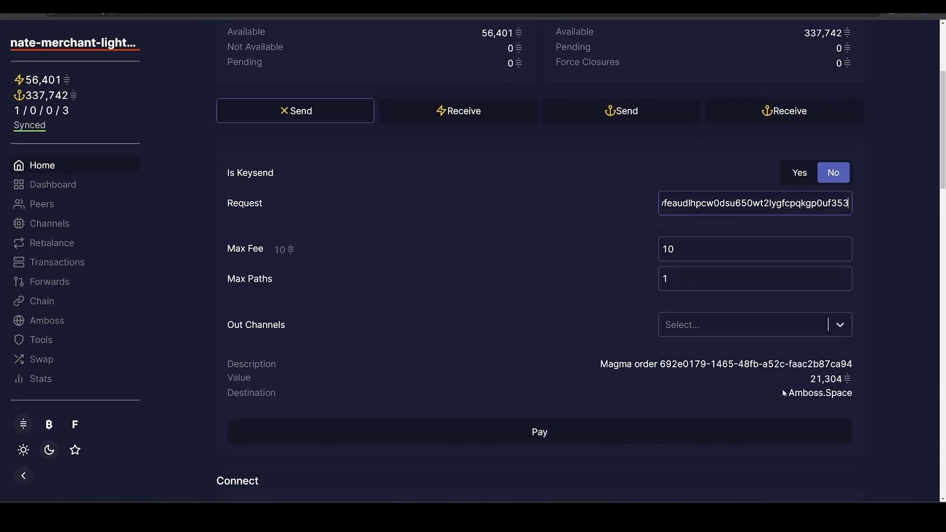
pyautogui.click(630, 433)
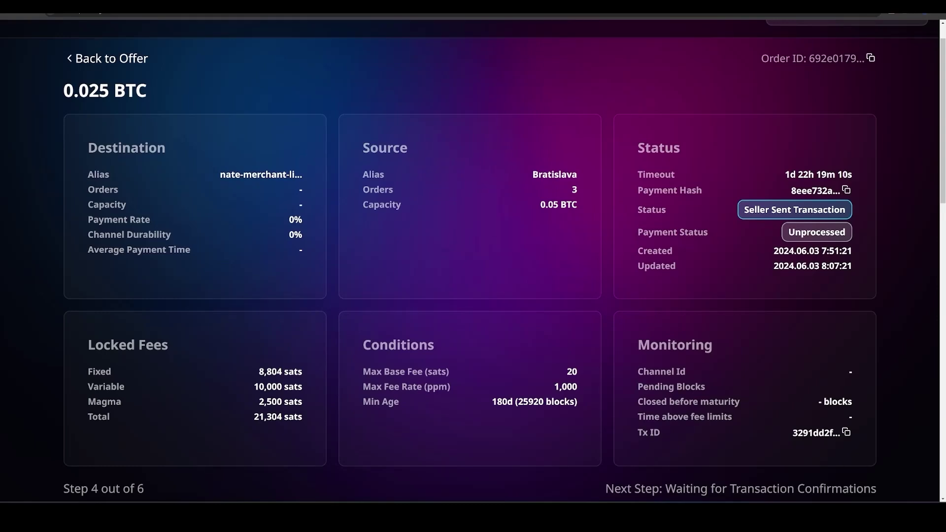
# Check the Seller Sent Transaction status and view the funding transaction in mempool.
pyautogui.scroll(-3, 474, 261)
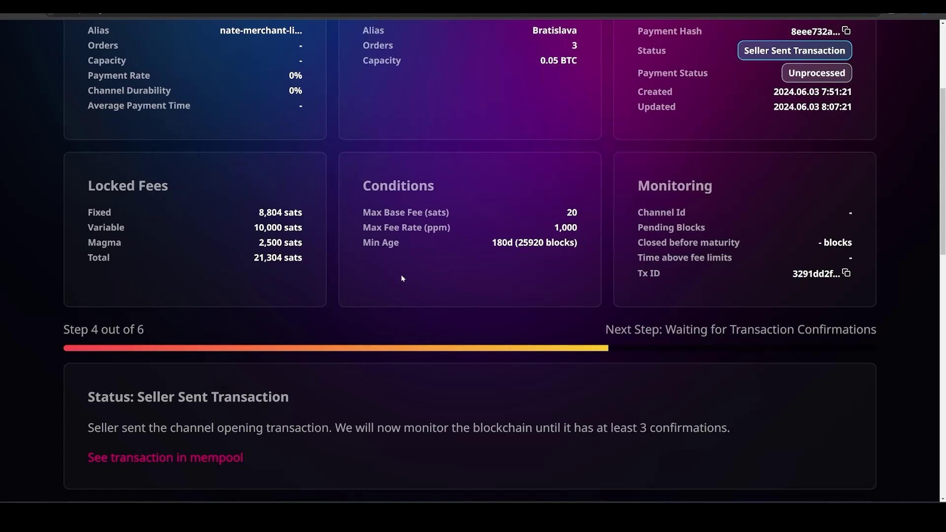
pyautogui.scroll(1, 769, 197)
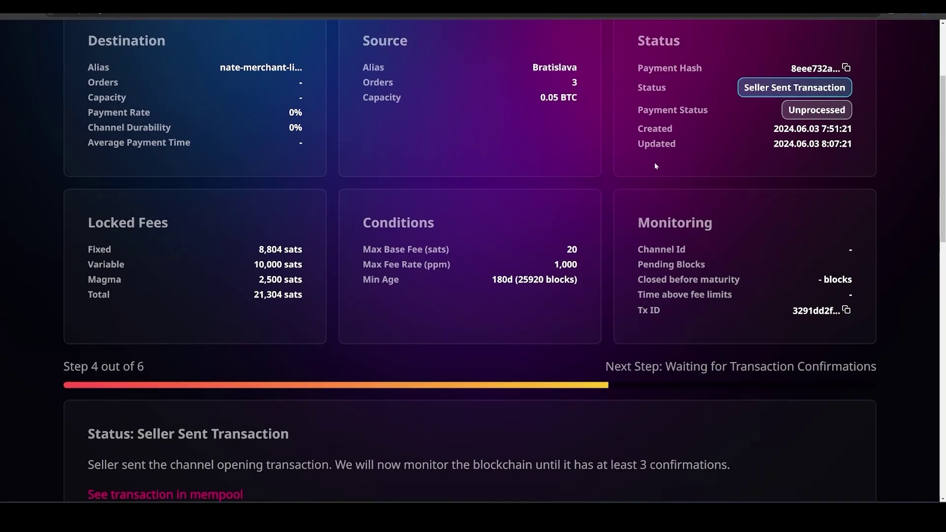
pyautogui.scroll(-1, 651, 165)
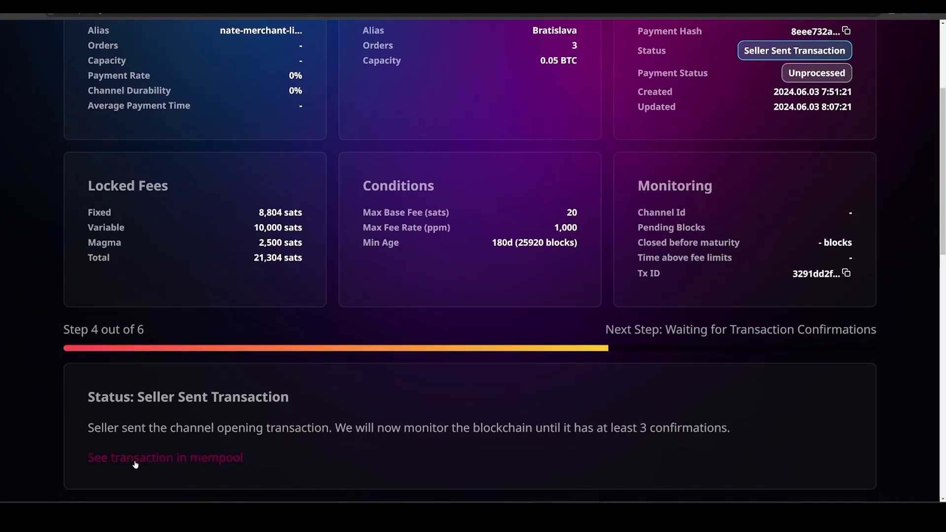
pyautogui.click(189, 459)
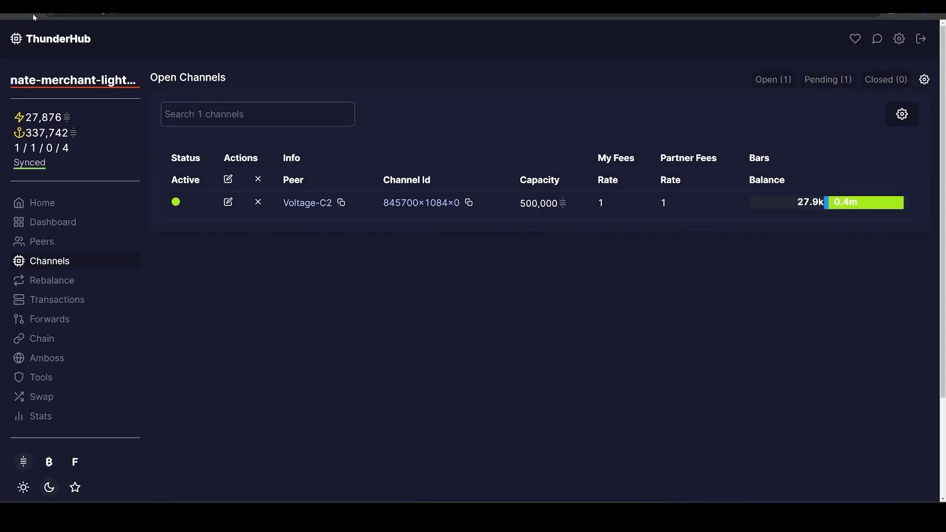
# Reload the Channels page to check the pending incoming Bratislava channel.
pyautogui.click(37, 13)
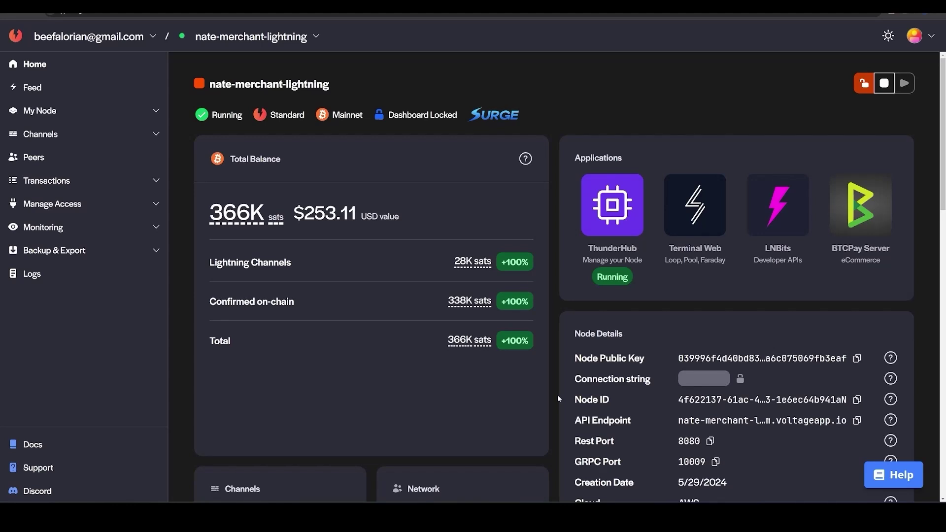
# Open Channel Analytics under Channels in the Voltage sidebar.
pyautogui.click(68, 136)
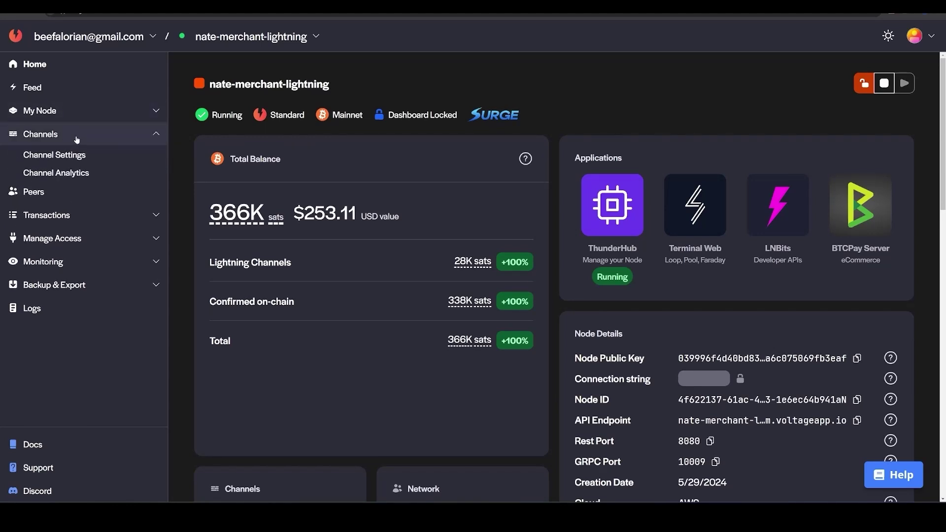
pyautogui.click(66, 174)
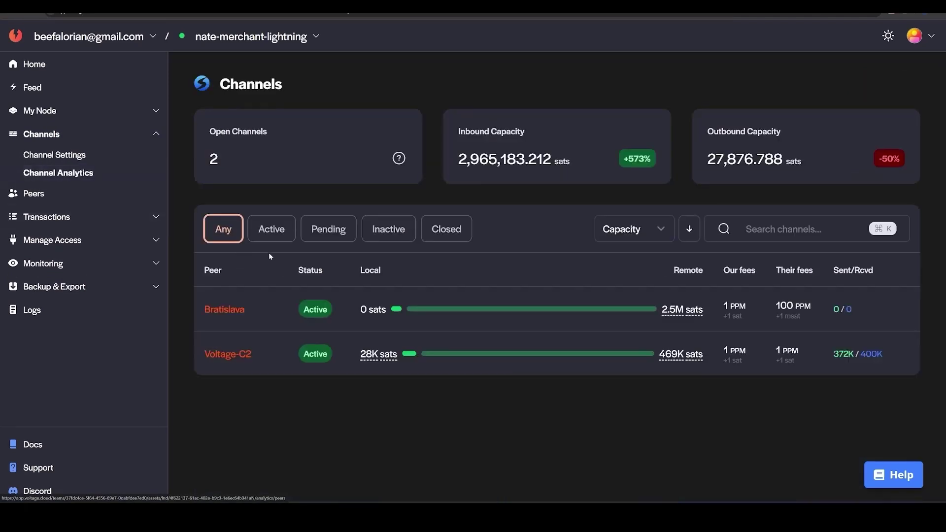